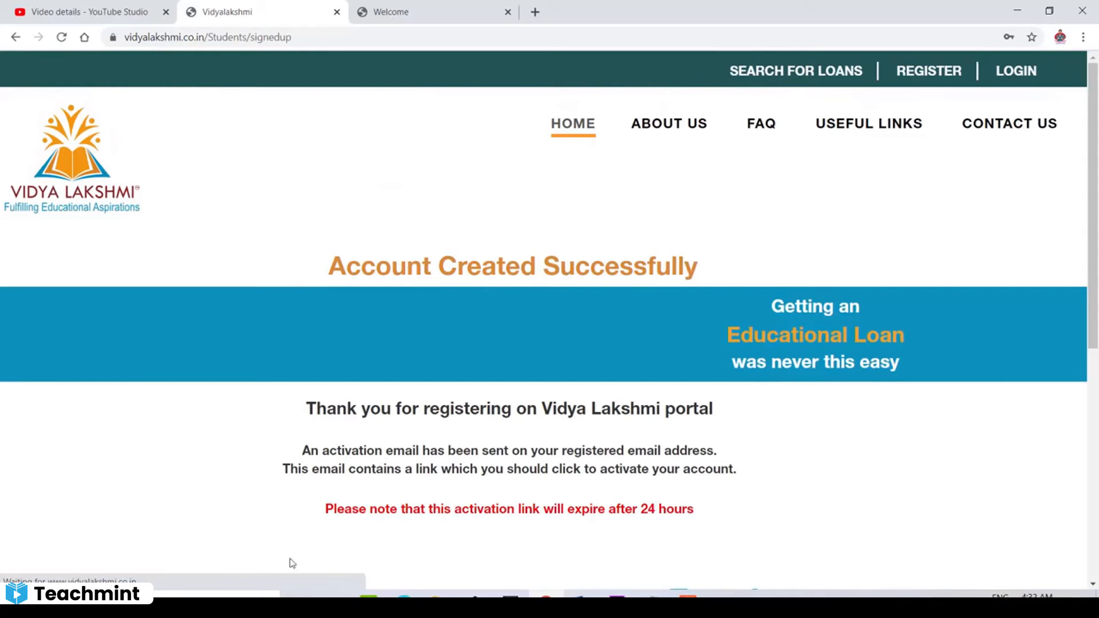
Step: Activate the Vidya Lakshmi account through the link in the registration e-mail, then close the e-mail page
left_click_drag(333, 509, 695, 509)
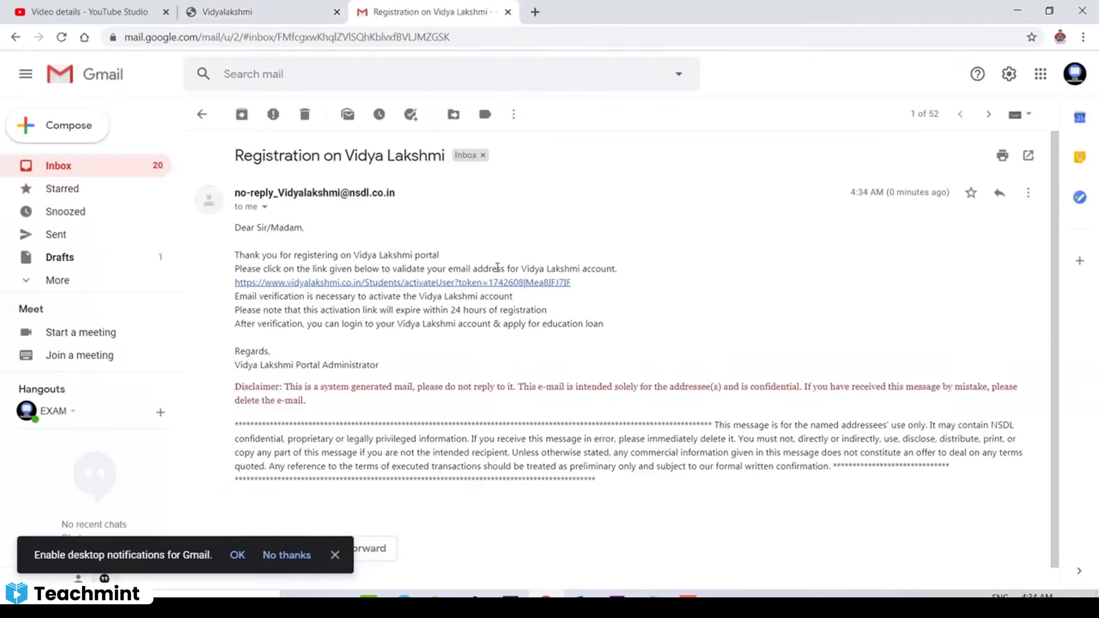
left_click(483, 283)
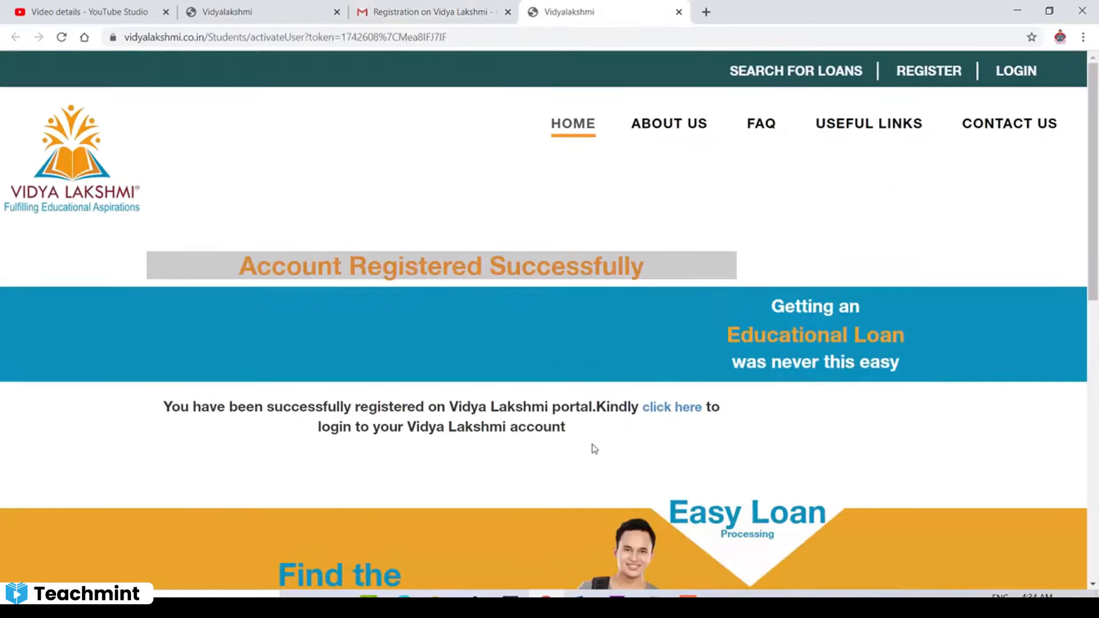
left_click(508, 12)
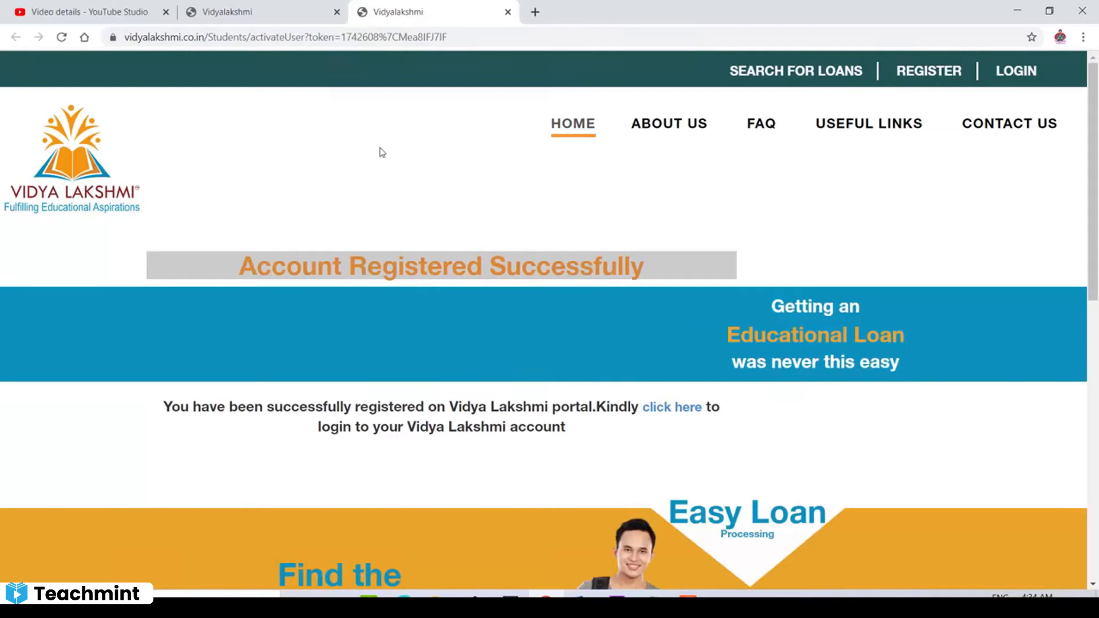
Step: Follow the link from the registration confirmation to the portal home page and log in to the student account
left_click(683, 409)
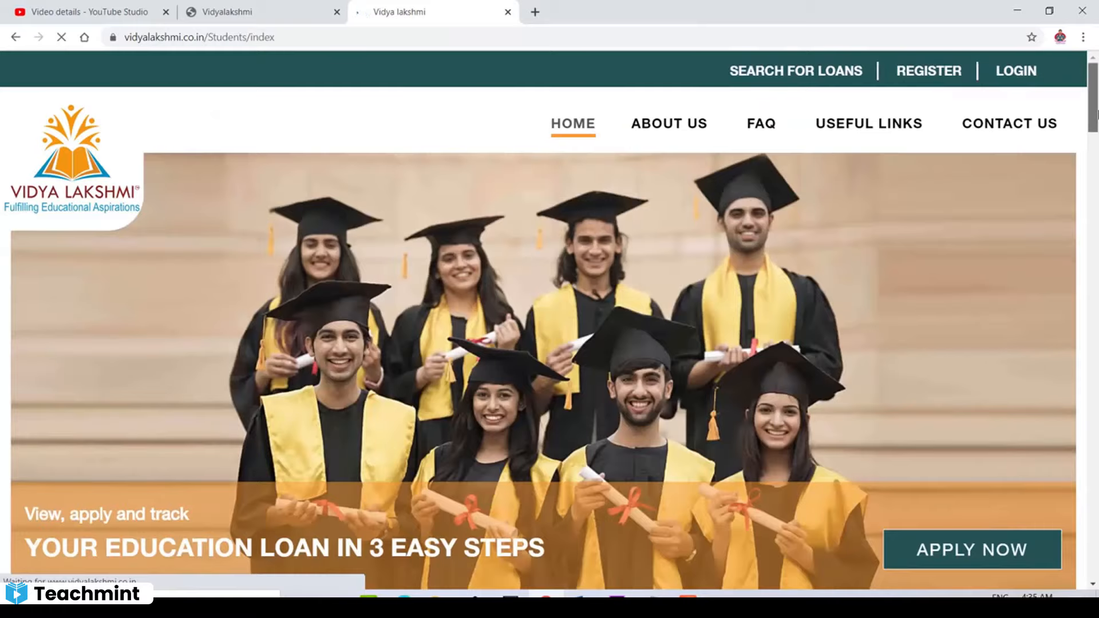
left_click_drag(1095, 114, 1096, 151)
left_click(1016, 71)
left_click(973, 98)
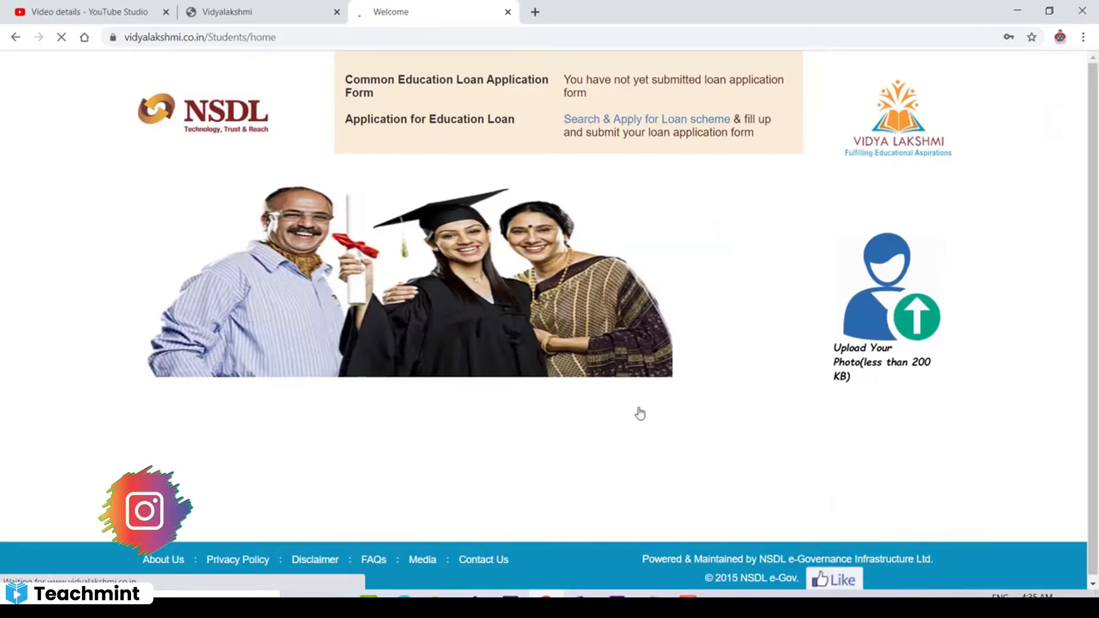
Step: Open the Loan Application Form, review its instructions and proceed to the Basic Information section
left_click_drag(1095, 200, 1097, 212)
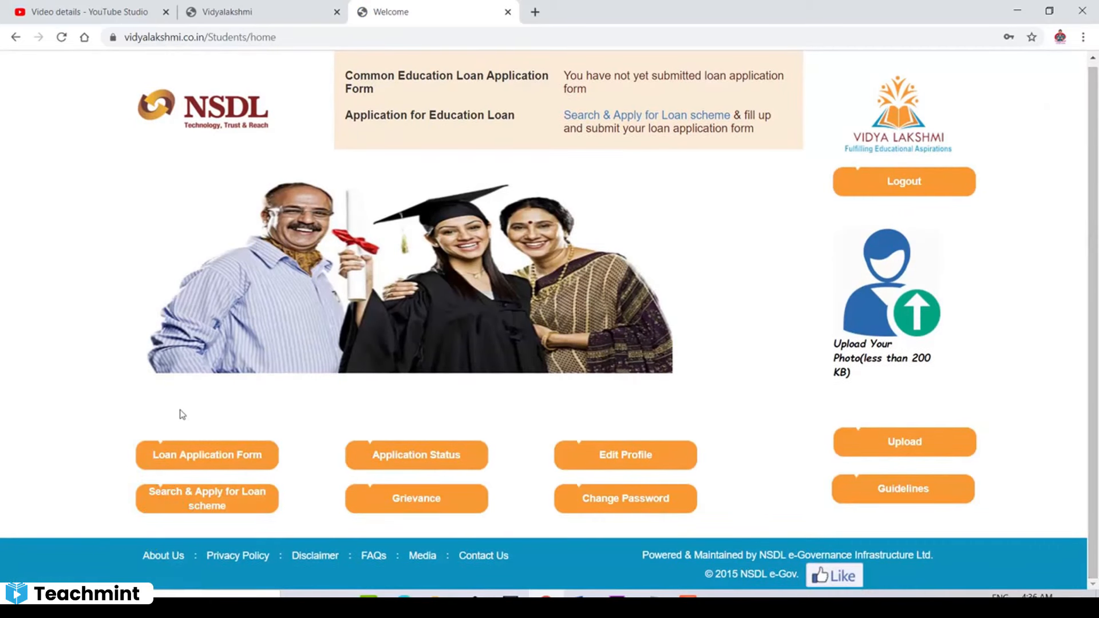
left_click(208, 454)
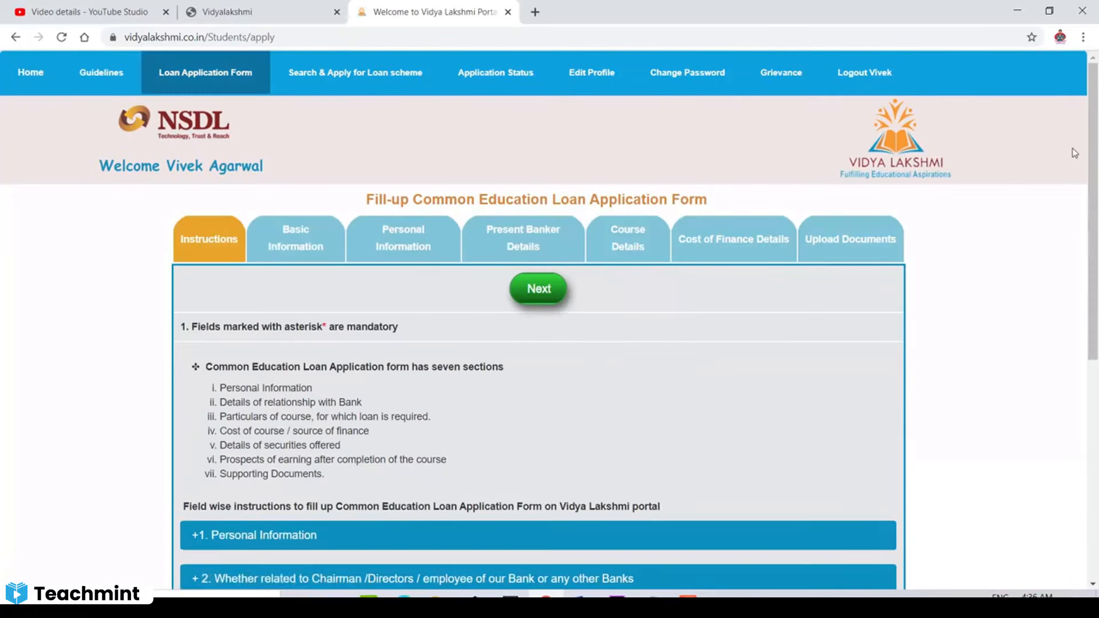
left_click_drag(1094, 161, 1094, 182)
scroll(1096, 184, "down", 1)
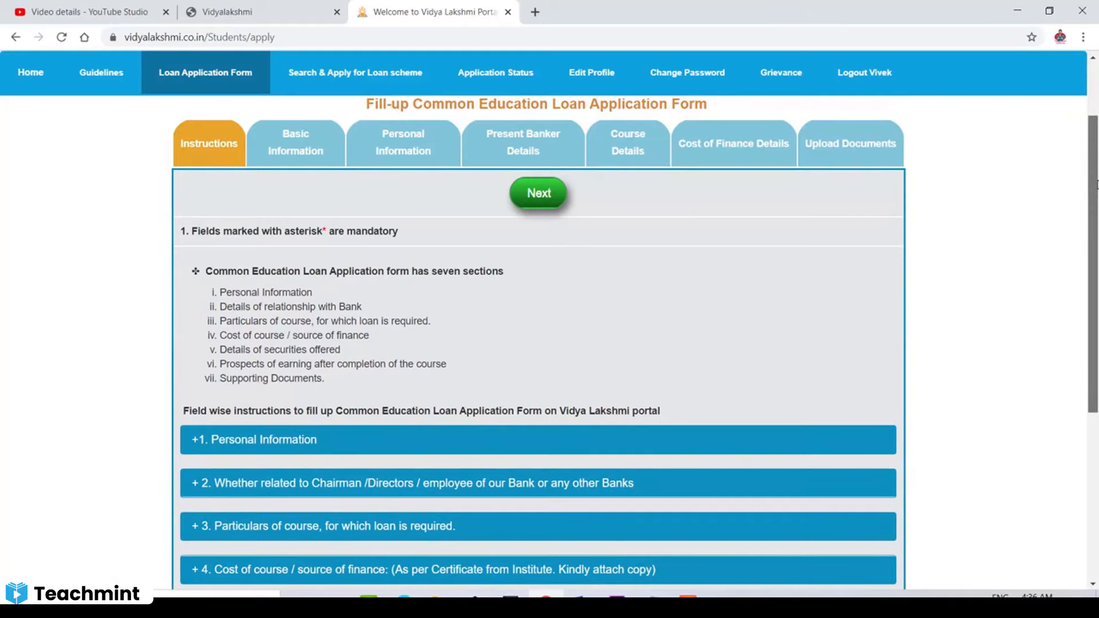
left_click_drag(1097, 185, 1073, 256)
scroll(571, 169, "down", 3)
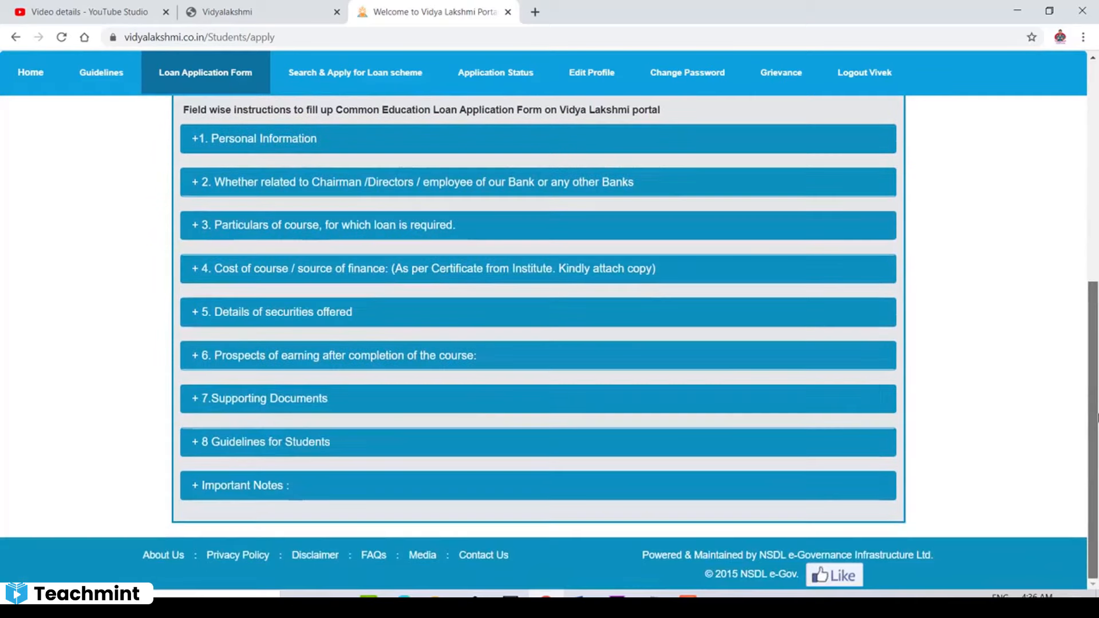
scroll(891, 207, "up", 5)
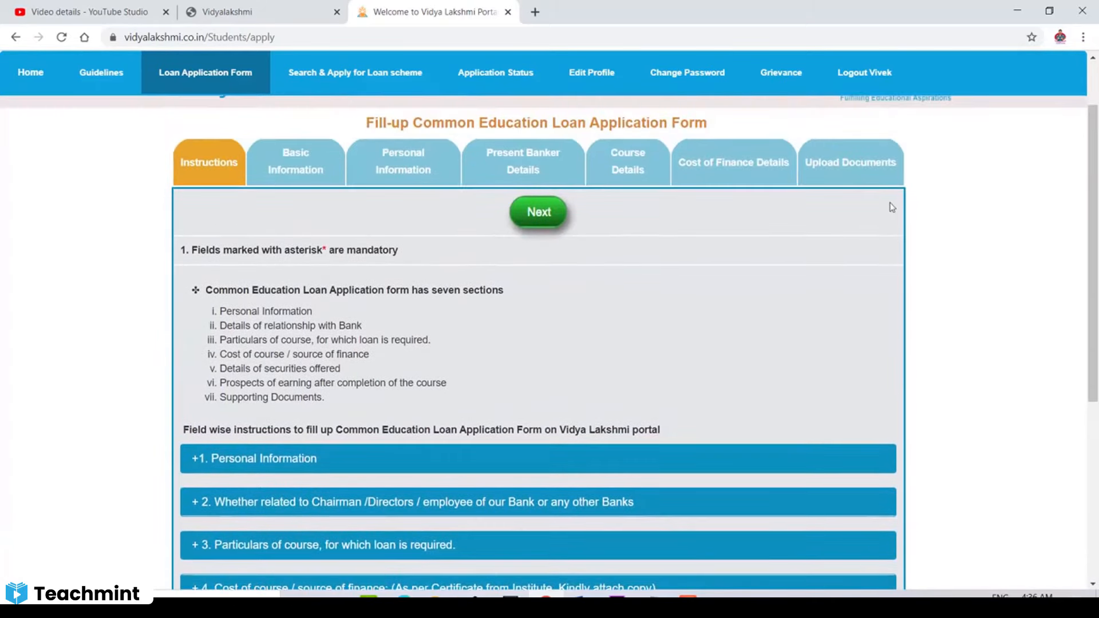
left_click(535, 212)
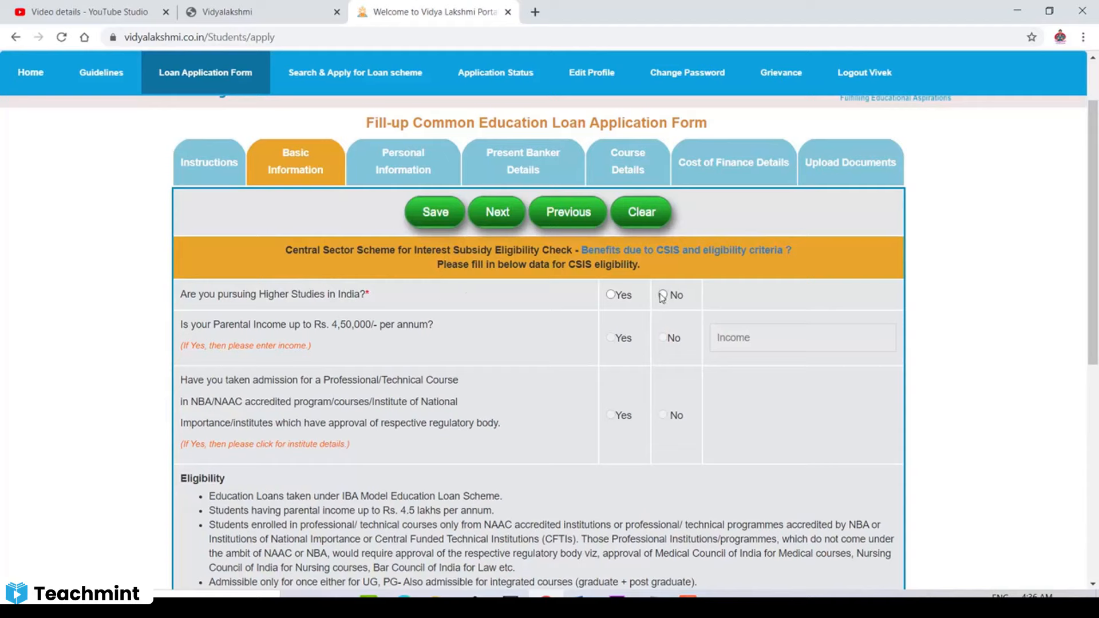
Step: Answer Yes for pursuing higher studies in India and for parental income up to Rs. 4,50,000, entering 450000 as the income
left_click(611, 295)
scroll(952, 363, "down", 3)
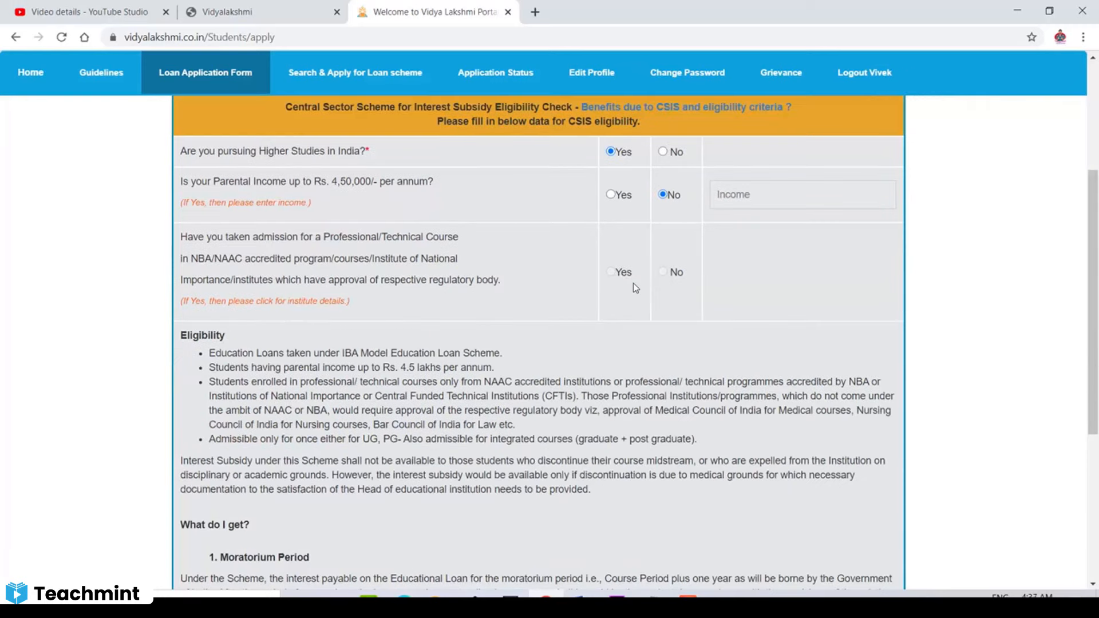
left_click(611, 194)
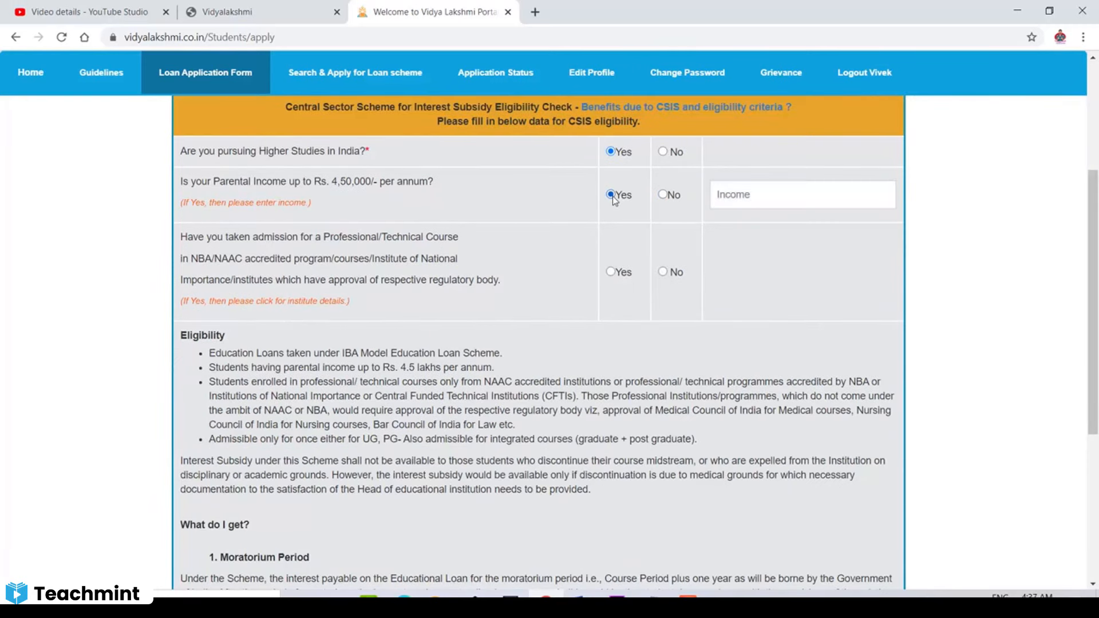
left_click(664, 195)
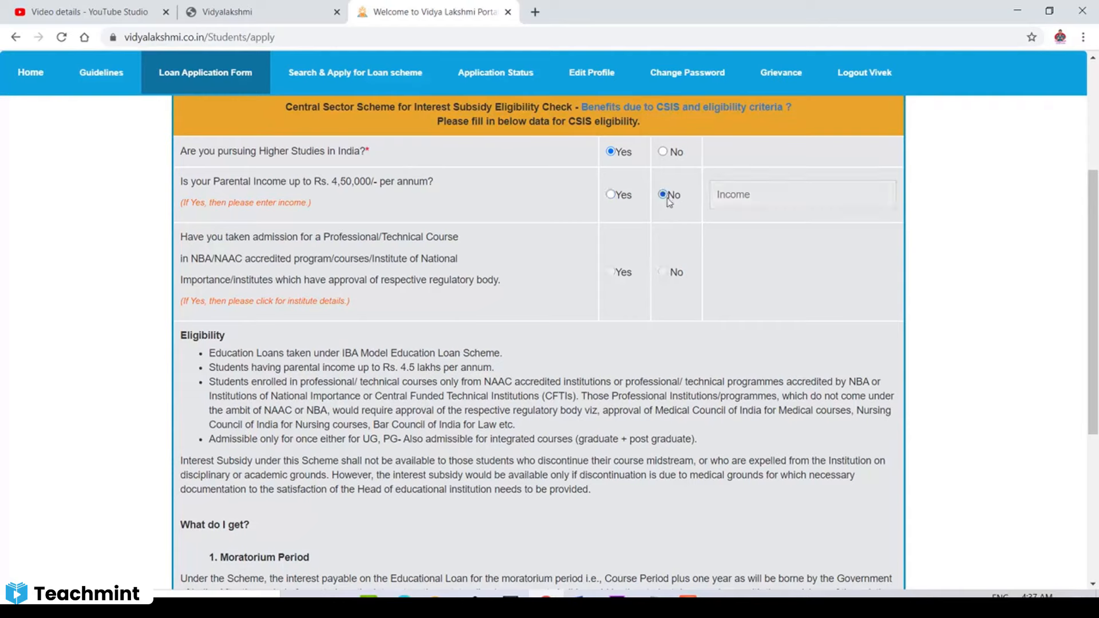
left_click(612, 195)
left_click(748, 200)
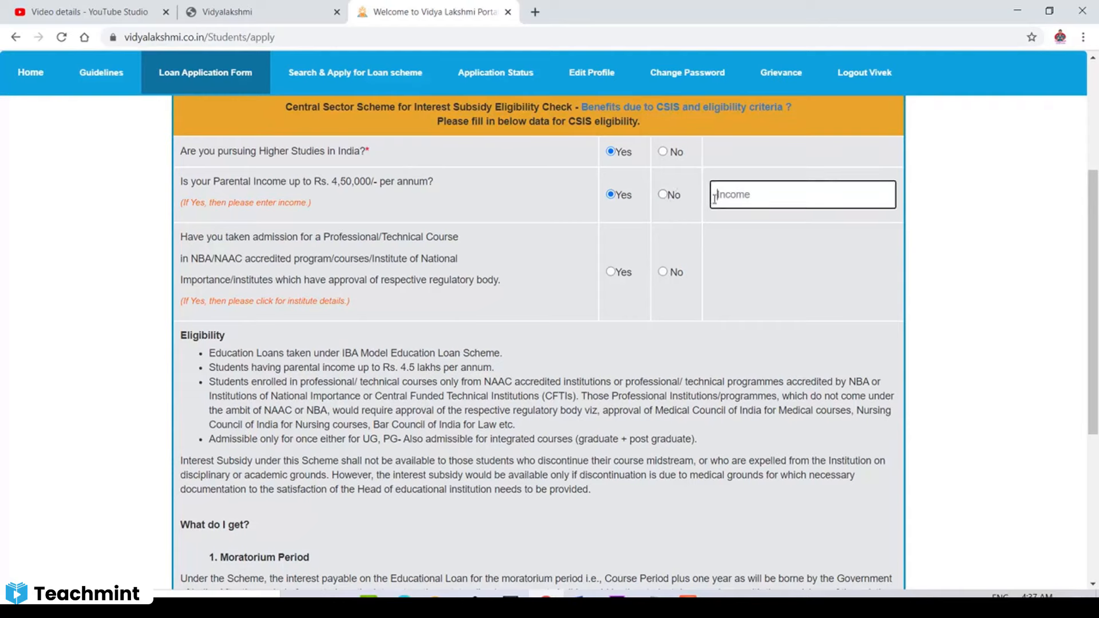
type("45000")
Step: Answer Yes for professional/technical course admission and search the institute details for state WEST BENGAL and institute name Techno
left_click(752, 276)
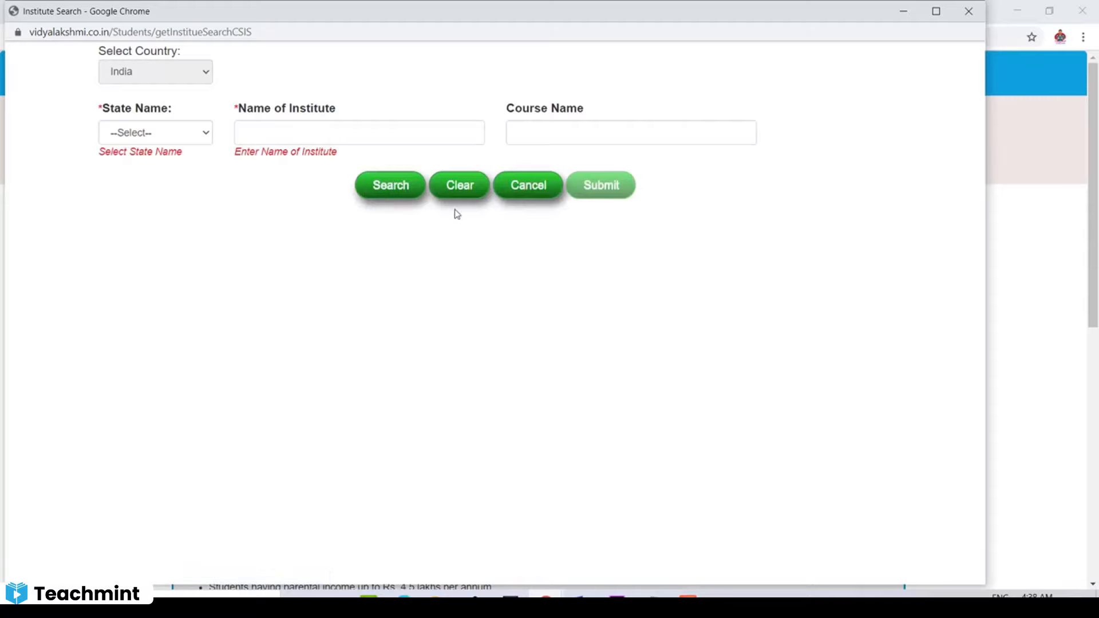
left_click(169, 140)
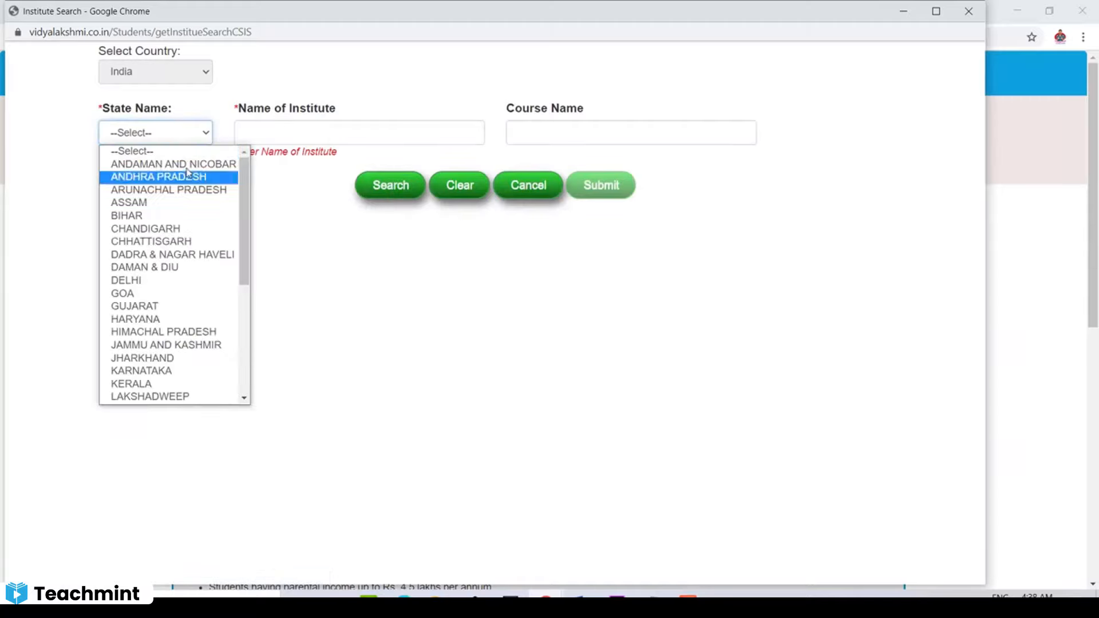
scroll(246, 238, "down", 6)
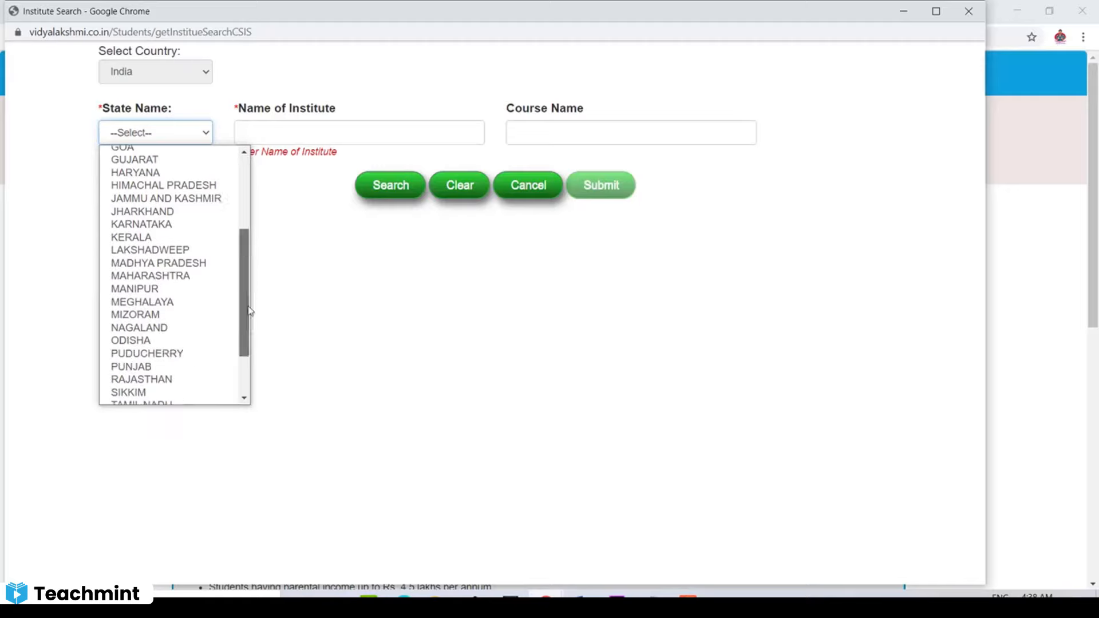
left_click(178, 398)
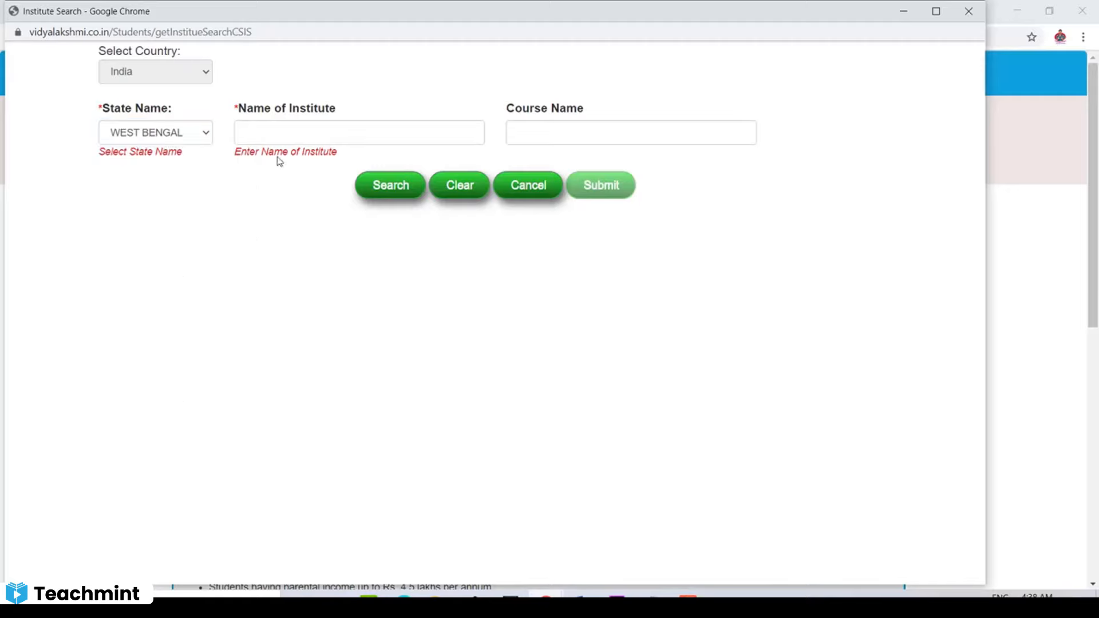
left_click(278, 138)
type("Techno")
left_click(401, 198)
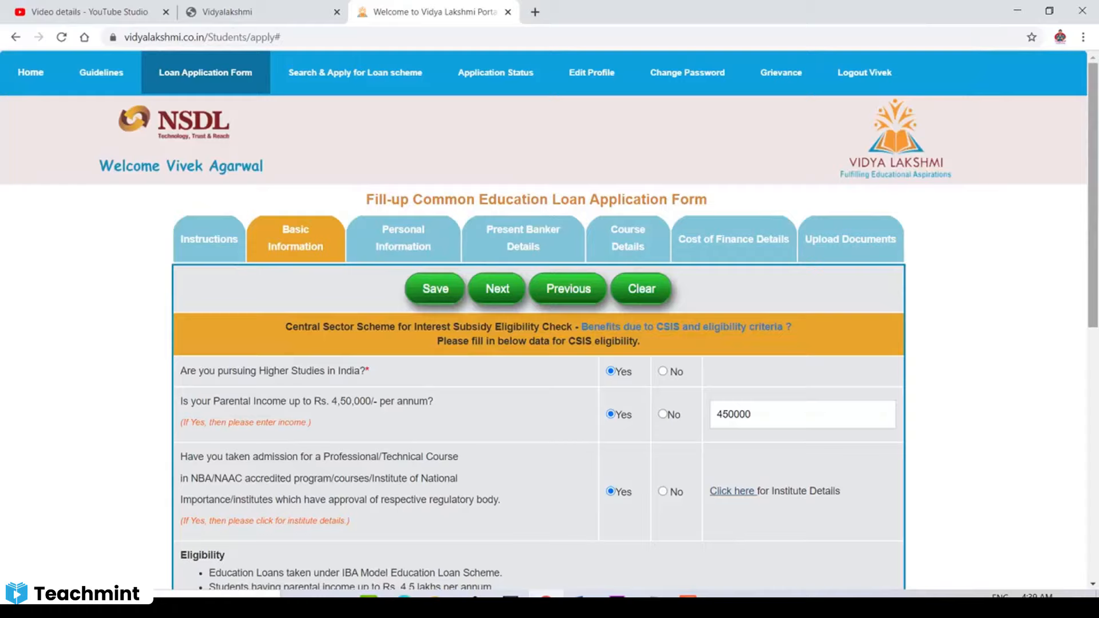
Step: Save the Basic Information answers and proceed to the Personal Information section of the application
scroll(539, 343, "down", 5)
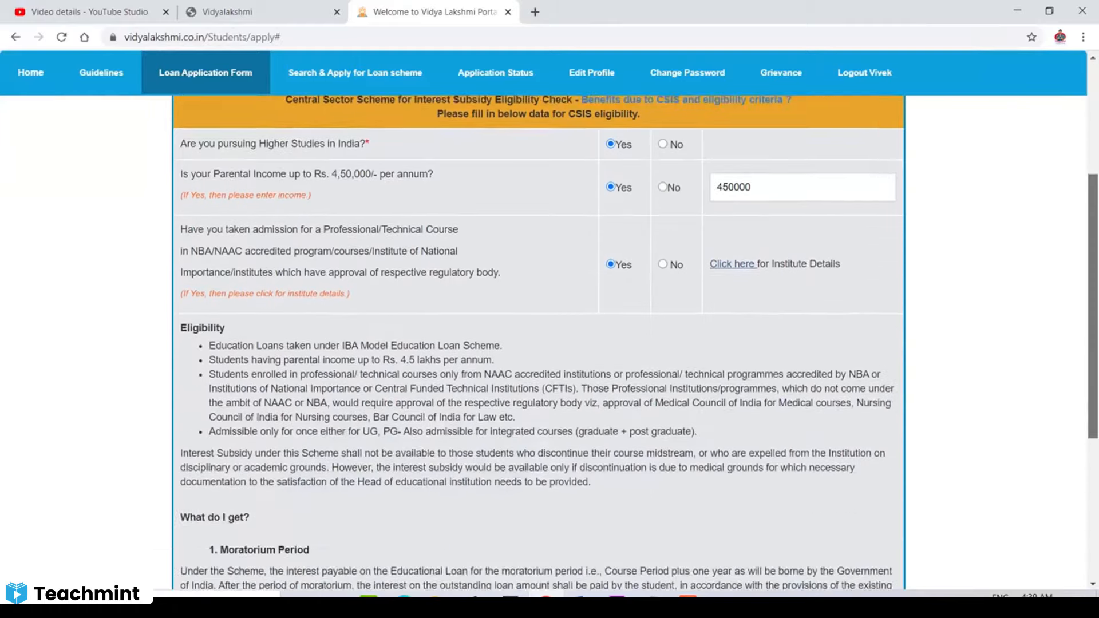
scroll(538, 344, "down", 3)
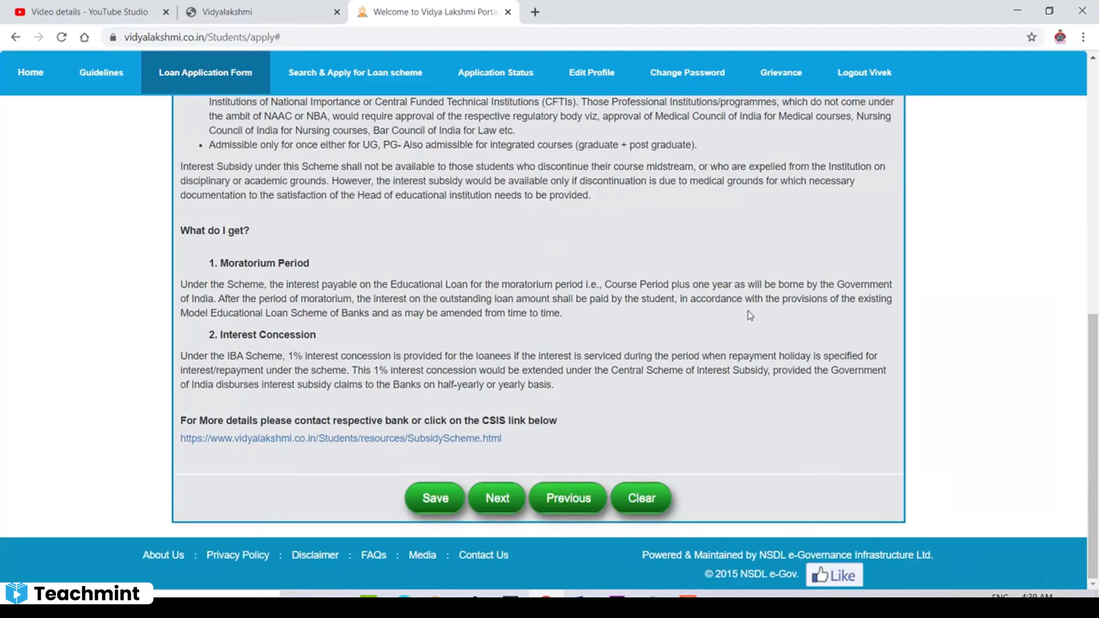
left_click(481, 499)
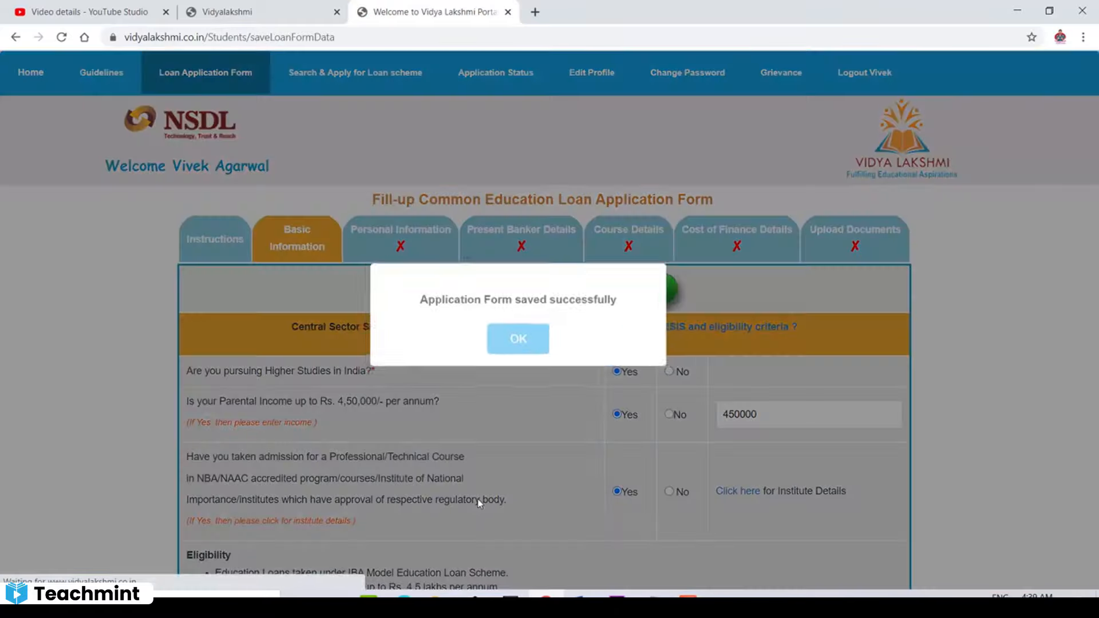
left_click(521, 343)
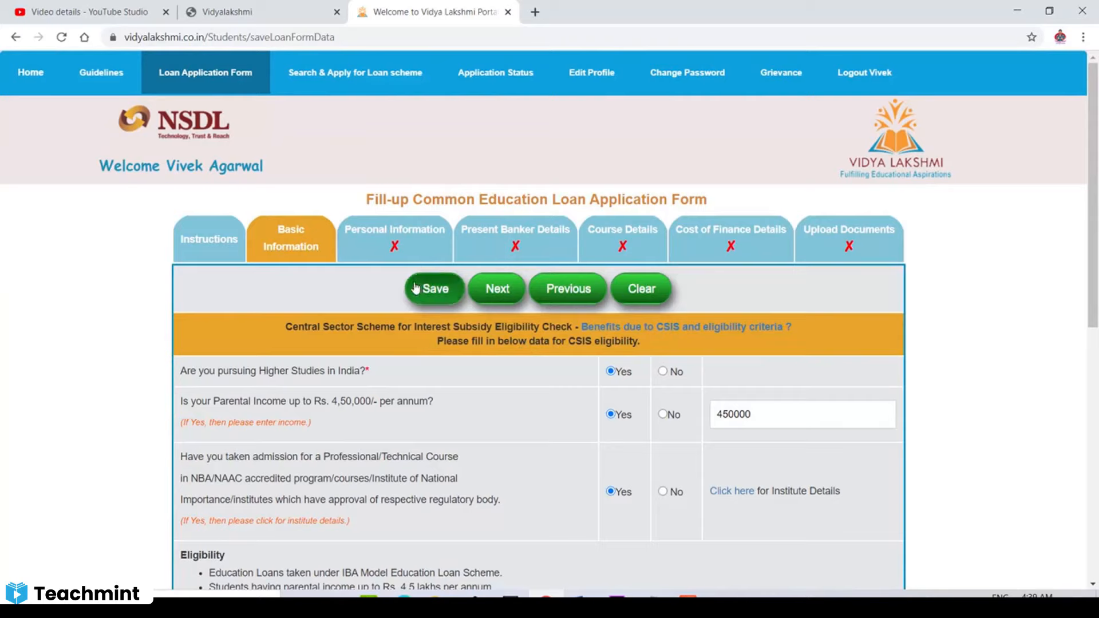
left_click(494, 291)
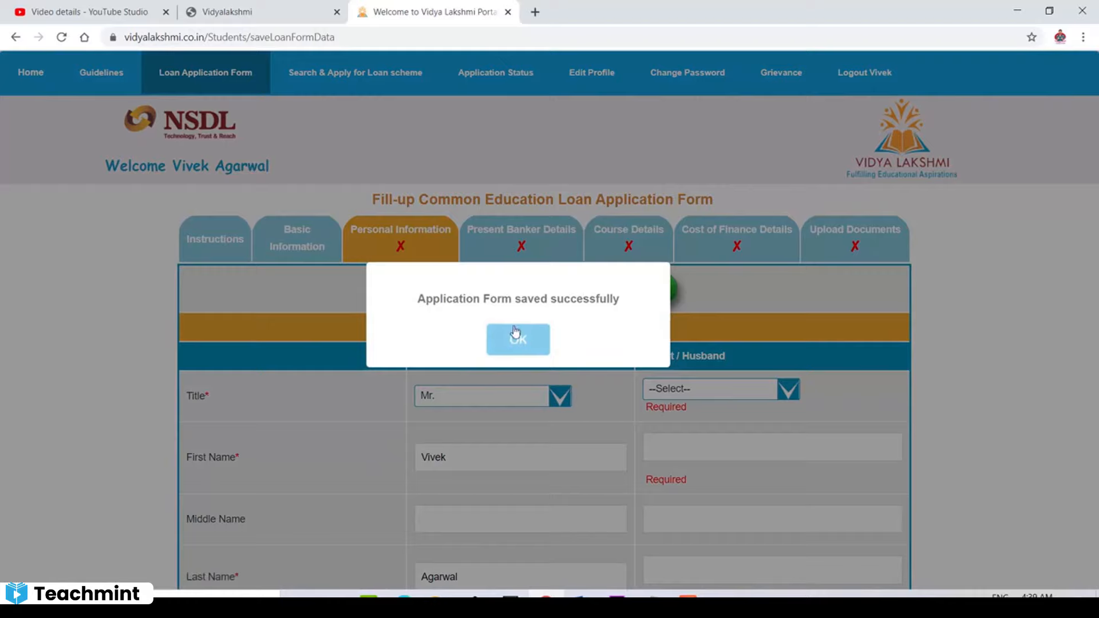
left_click(515, 337)
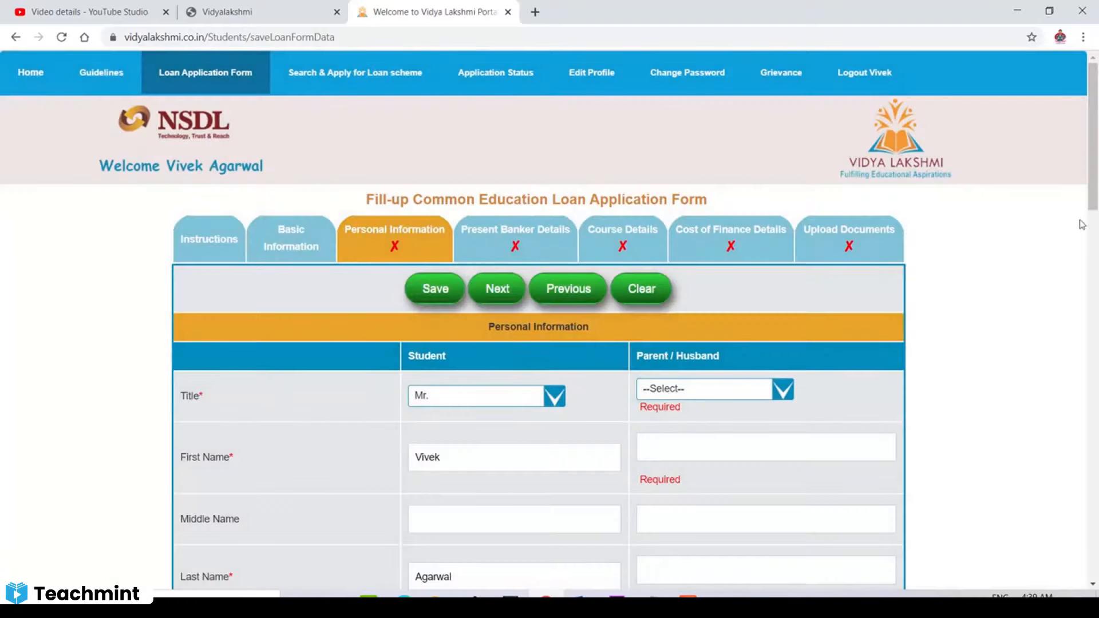
Step: Set the title to Mr. for both the student and the parent in Personal Information
left_click_drag(1093, 115, 1097, 218)
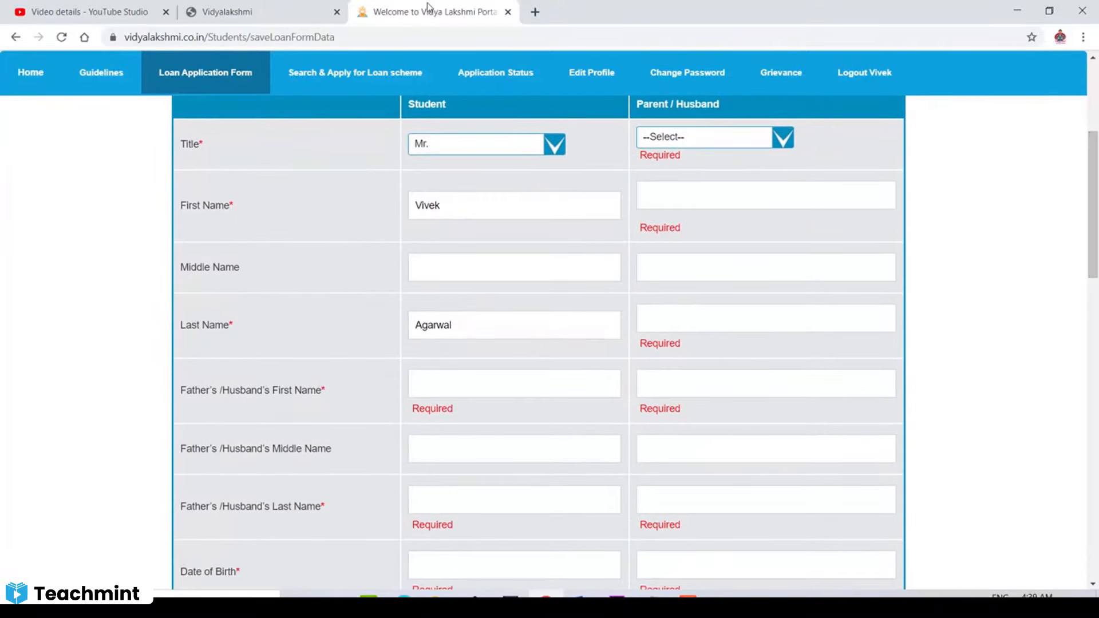
left_click(502, 141)
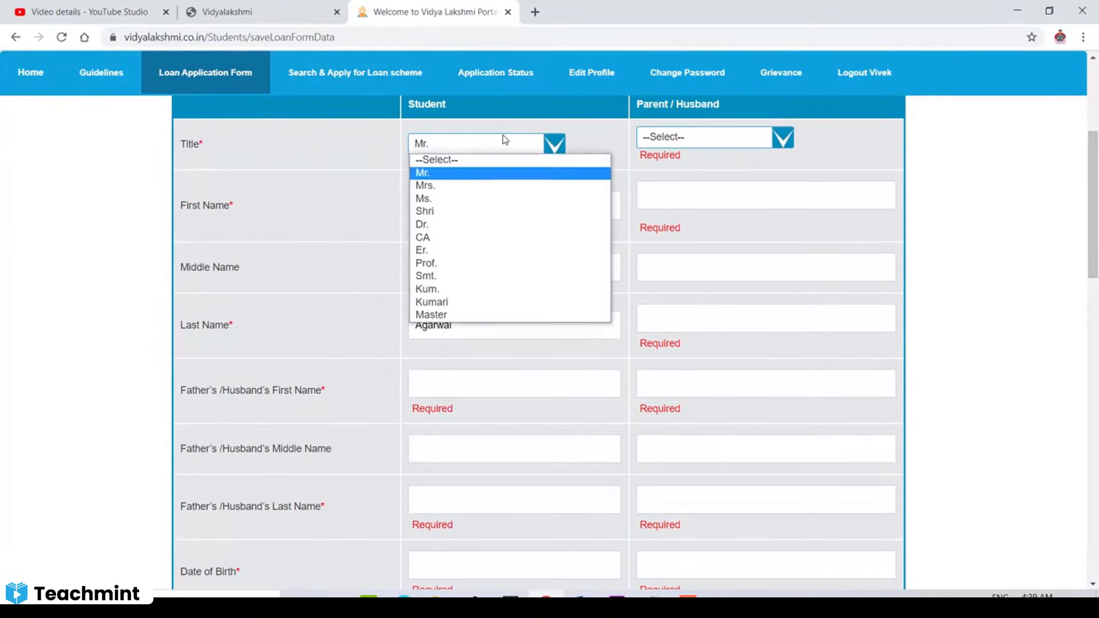
left_click(506, 177)
left_click(720, 140)
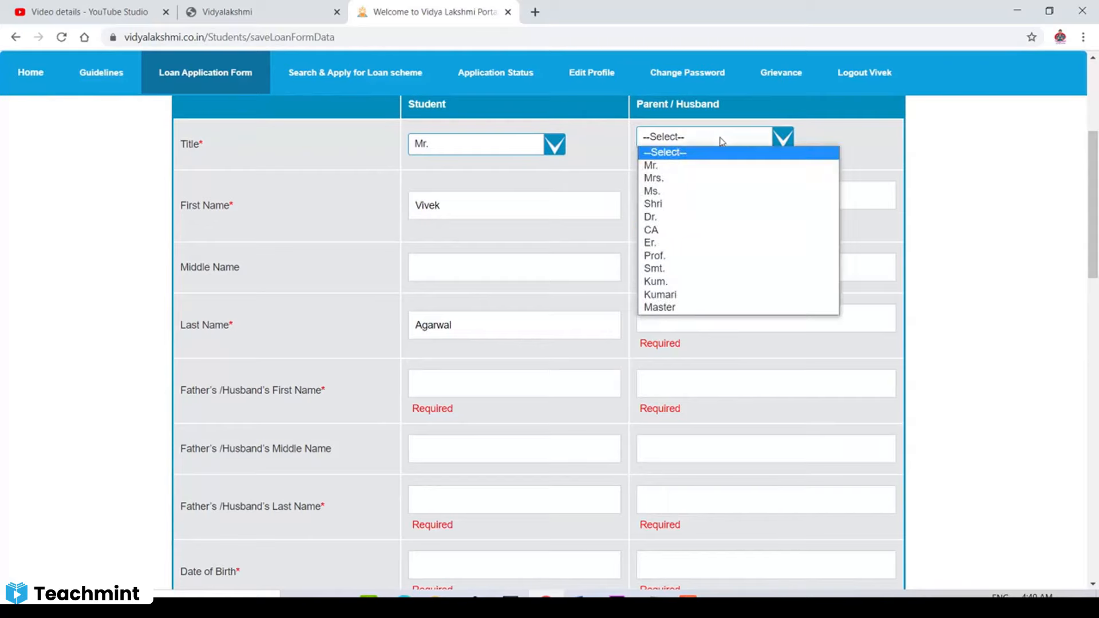
left_click(712, 166)
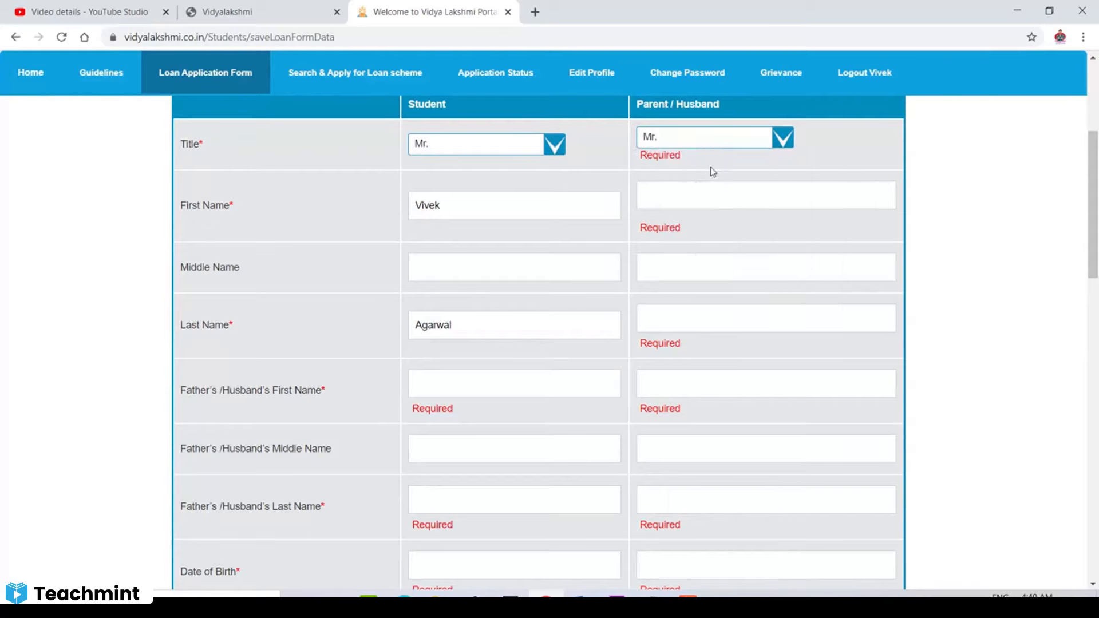
Step: Fill in the remaining name fields and the dates of birth for the student and the parent
left_click(718, 195)
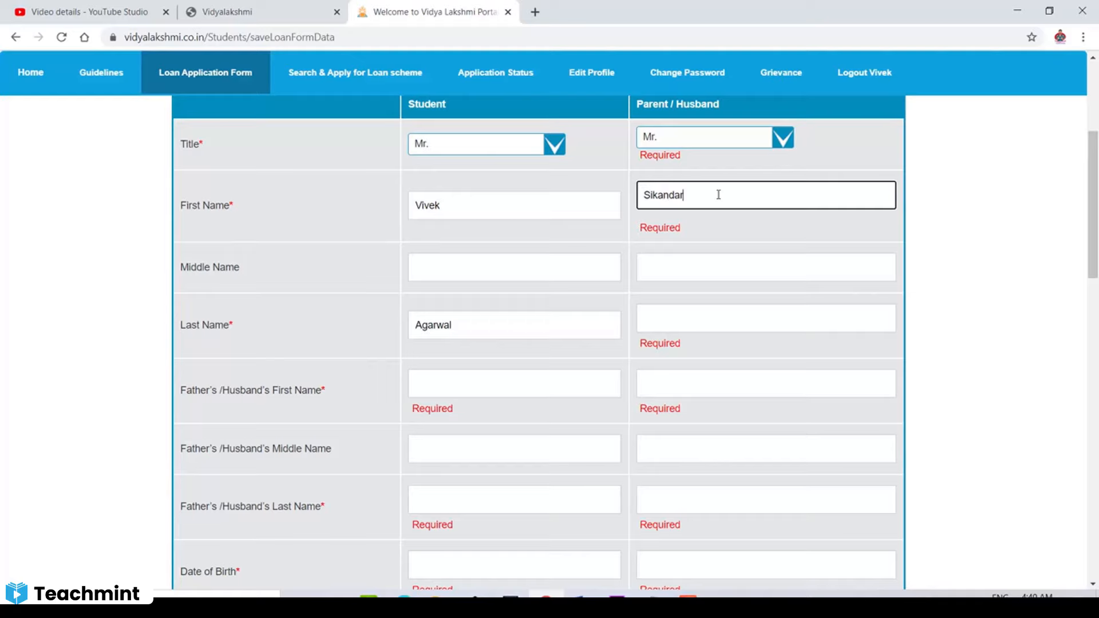
left_click(490, 264)
left_click(703, 266)
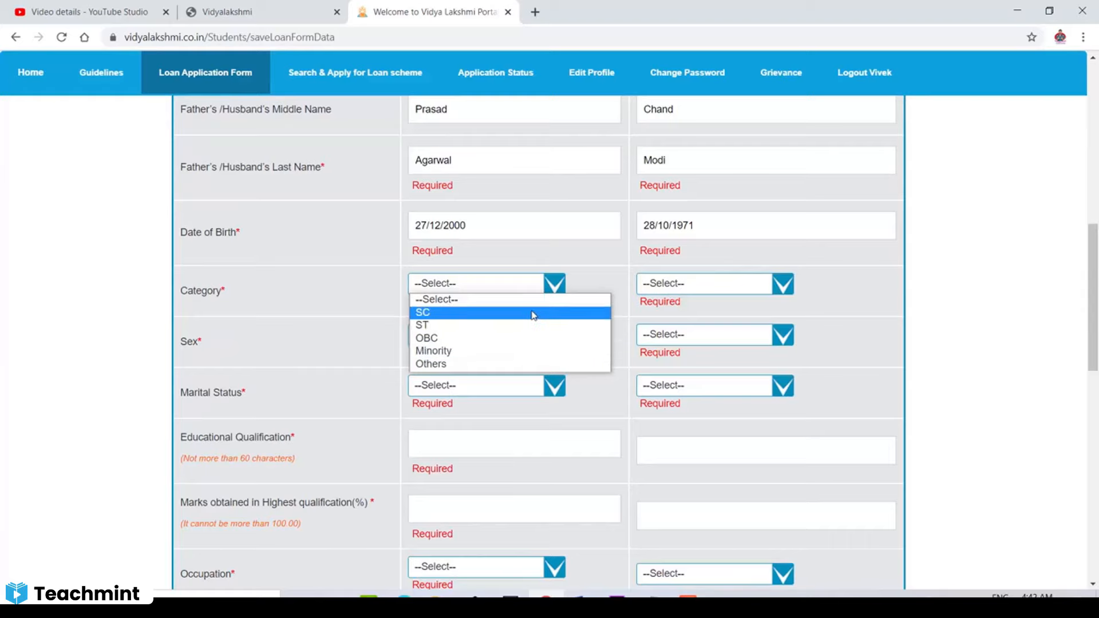
Step: Set the category to Others for both the student and the parent
left_click(509, 367)
left_click(497, 282)
left_click(682, 282)
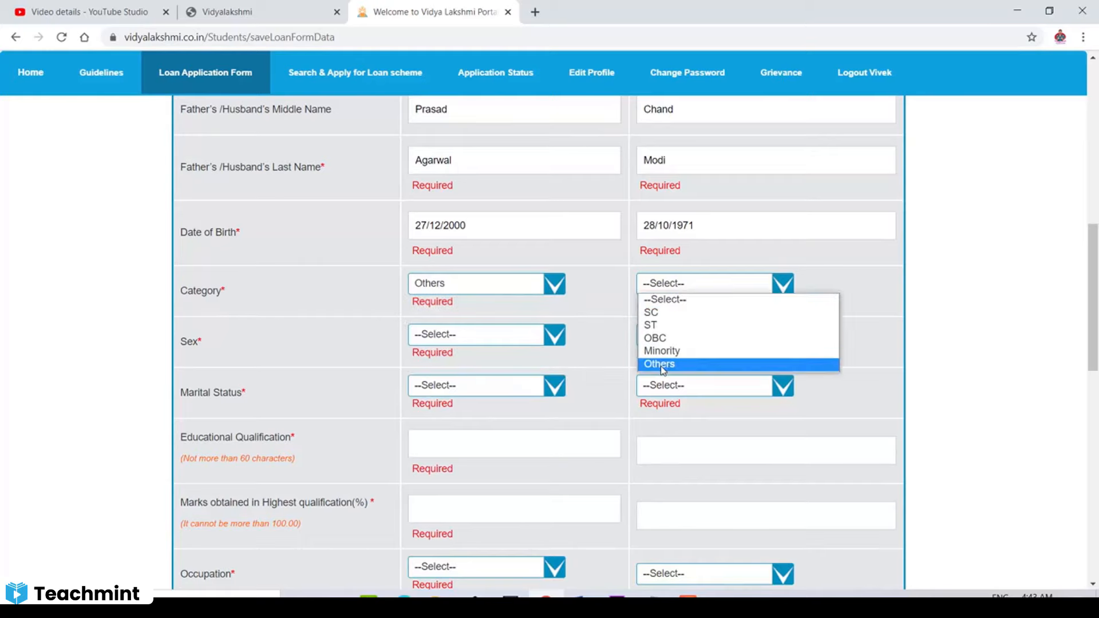
left_click(663, 369)
Step: Set the sex to Male for both the student and the parent in Personal Information
left_click(547, 338)
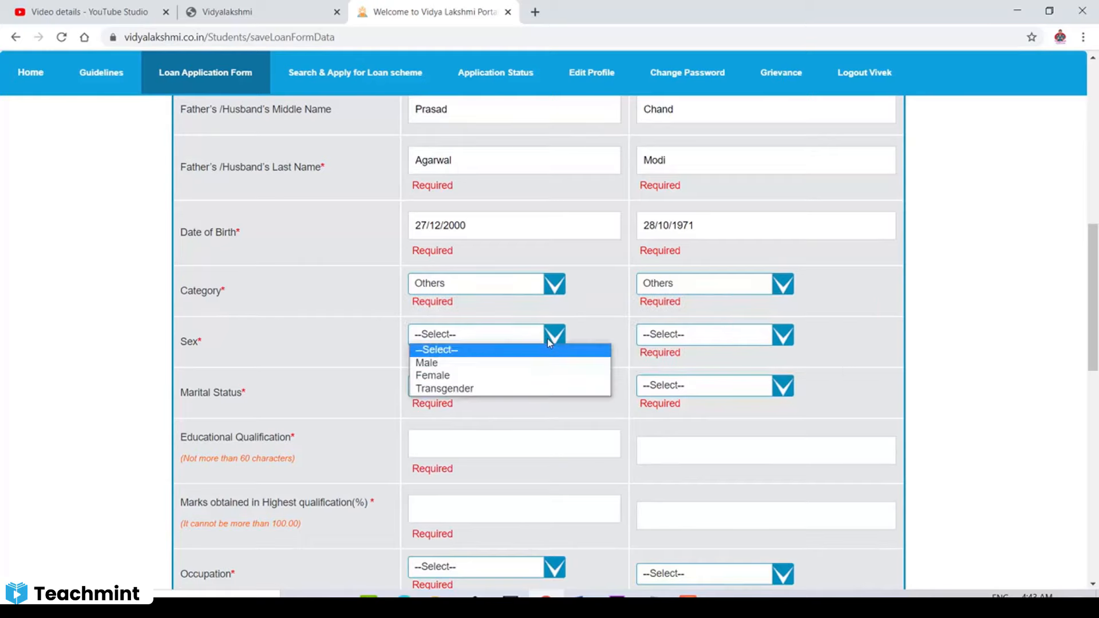
left_click(531, 367)
left_click(664, 338)
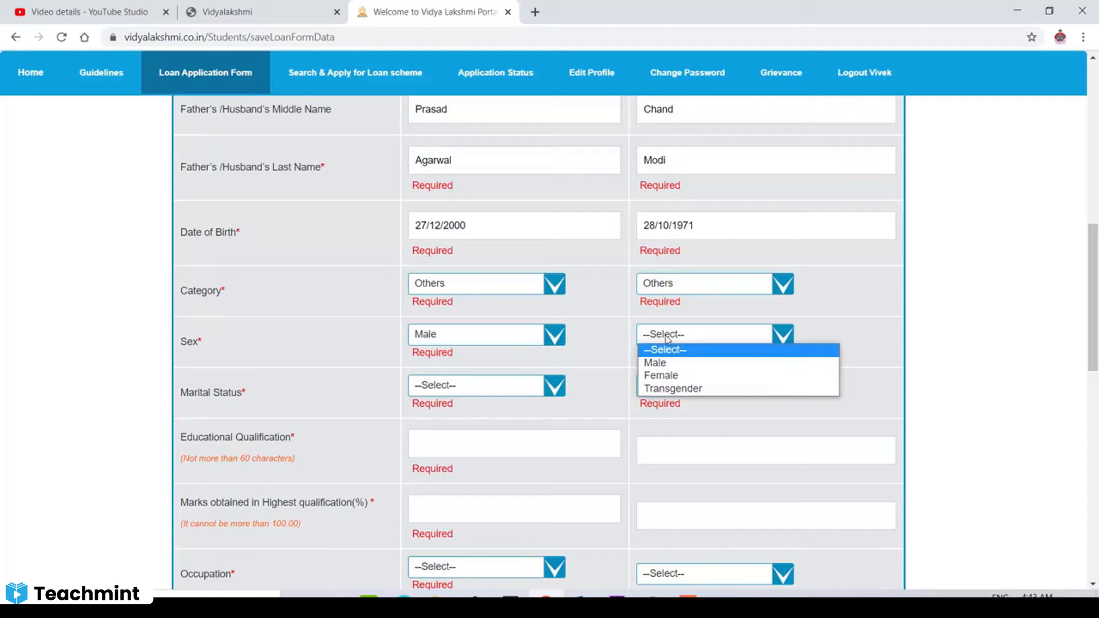
left_click(659, 362)
Step: Set the marital status to Single for the student and Married for the parent
left_click(560, 391)
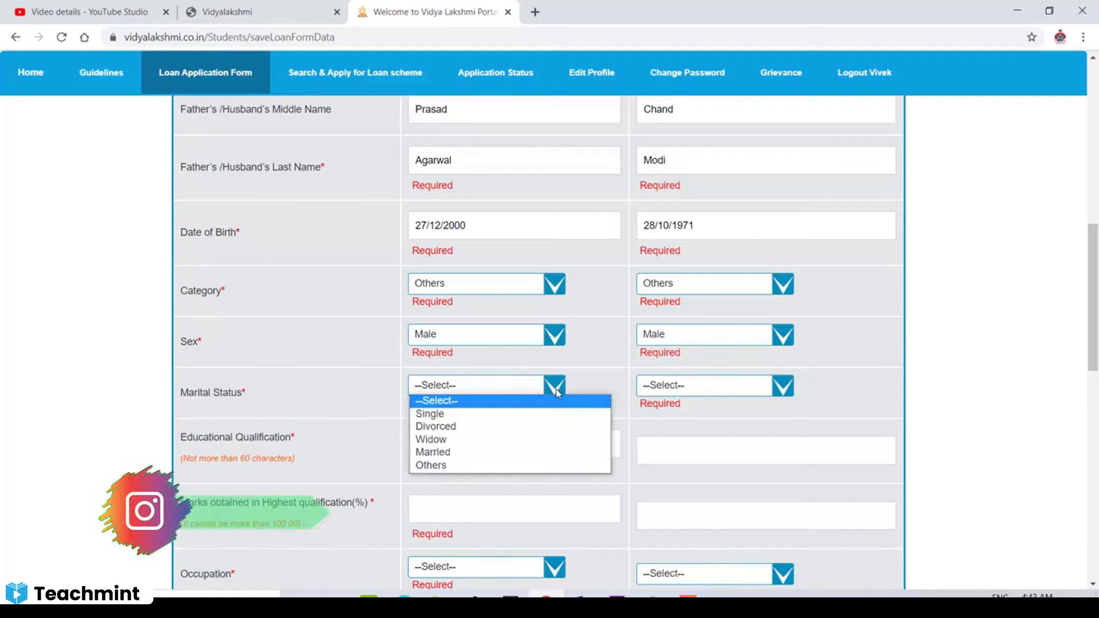
left_click(580, 411)
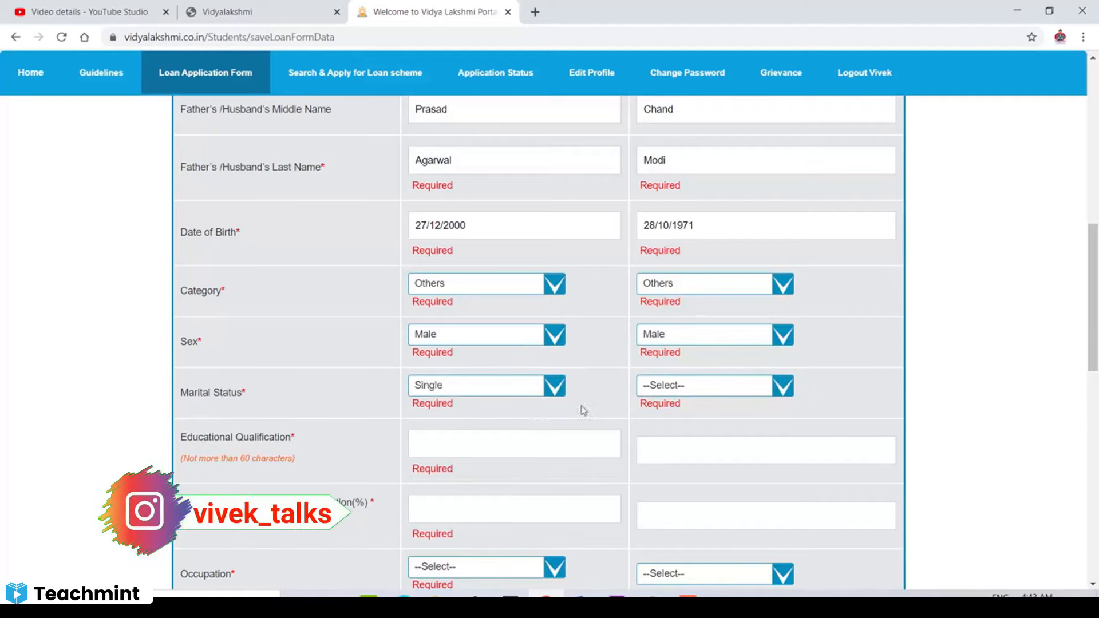
left_click(735, 394)
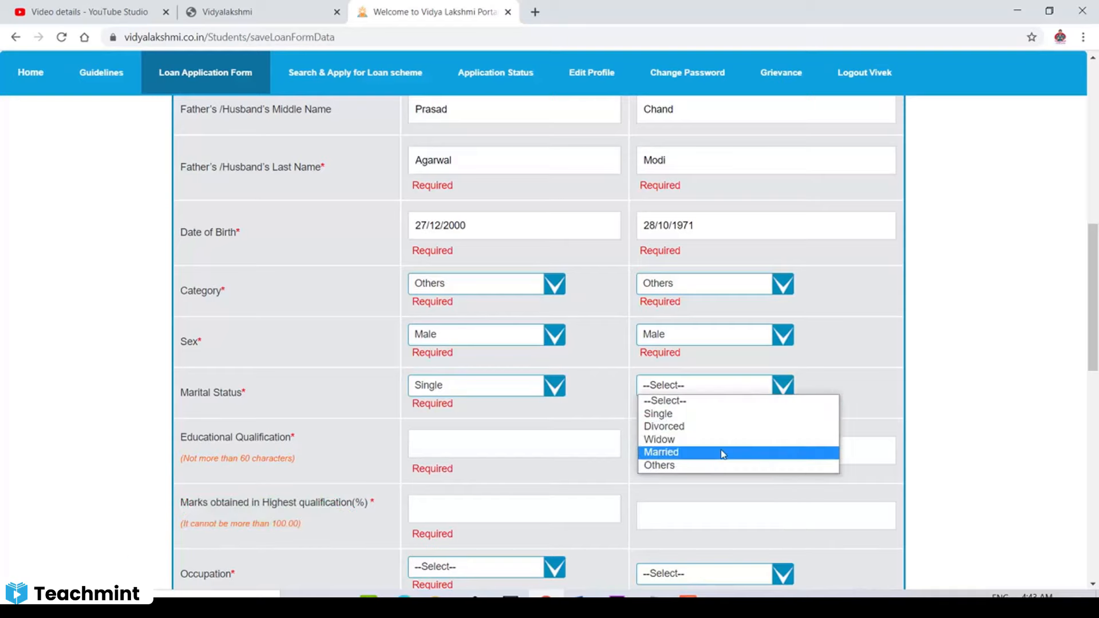
left_click(721, 452)
Step: Enter Kolkata as the student's Village / Area / Locality in the address details
left_click_drag(1095, 290, 1096, 362)
left_click(455, 177)
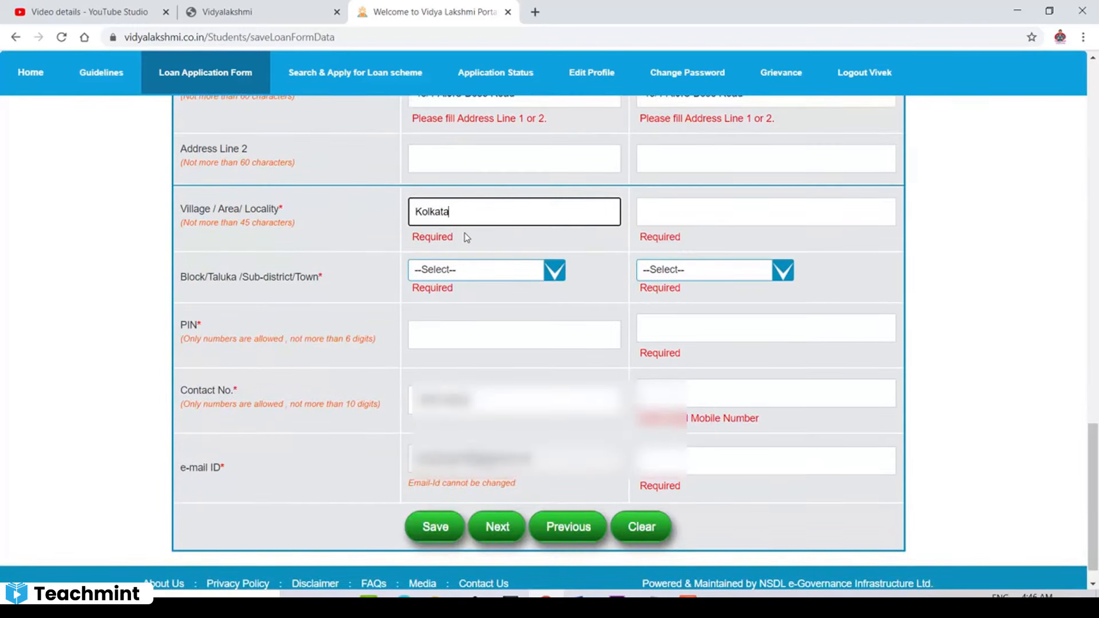
key("BackSpace")
key("BackSpace")
key("BackSpace")
key("BackSpace")
key("BackSpace")
key("BackSpace")
type("Ko")
Step: Choose Kolkata as the student's Block/Taluka/Sub-district/Town
left_click(462, 269)
mouse_move(606, 351)
left_mouse_down()
mouse_move(607, 381)
mouse_move(602, 352)
left_mouse_up()
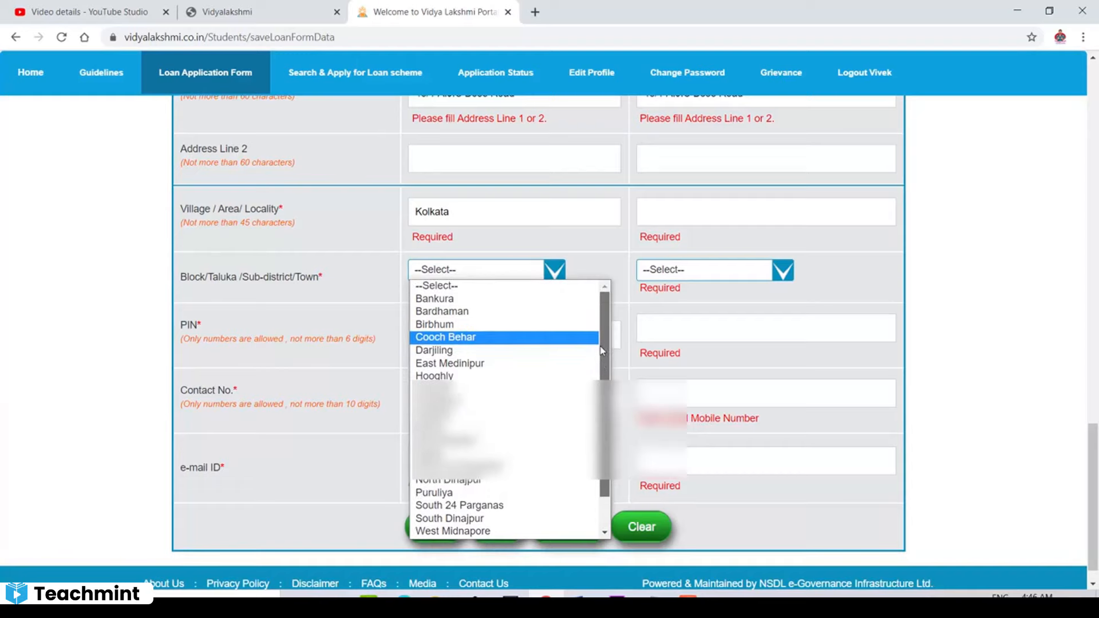
left_click_drag(600, 347, 600, 356)
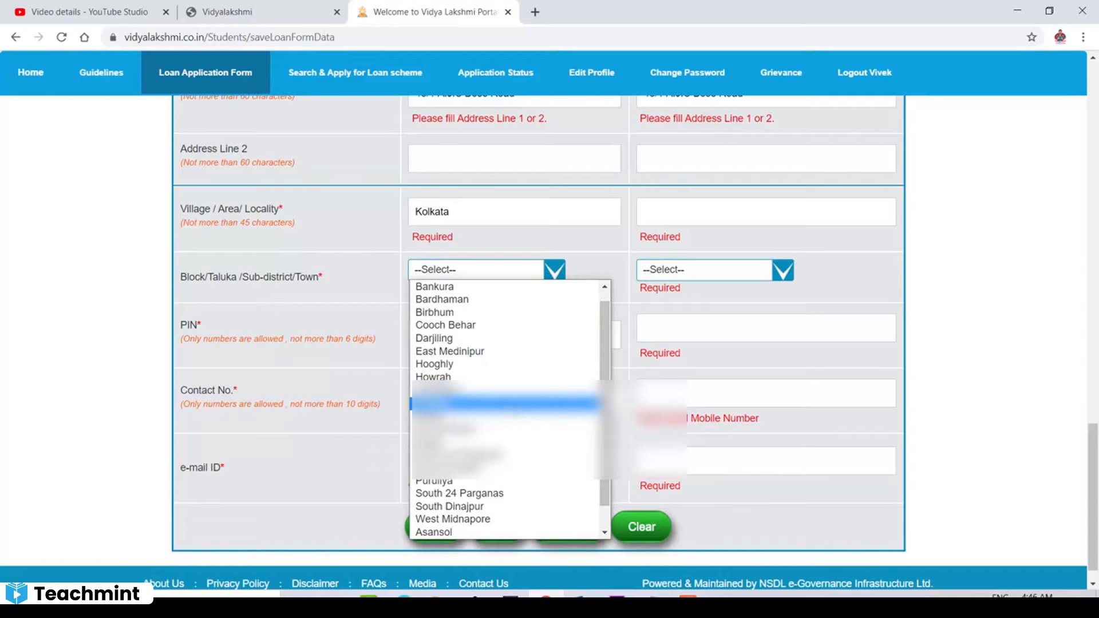
left_click(513, 405)
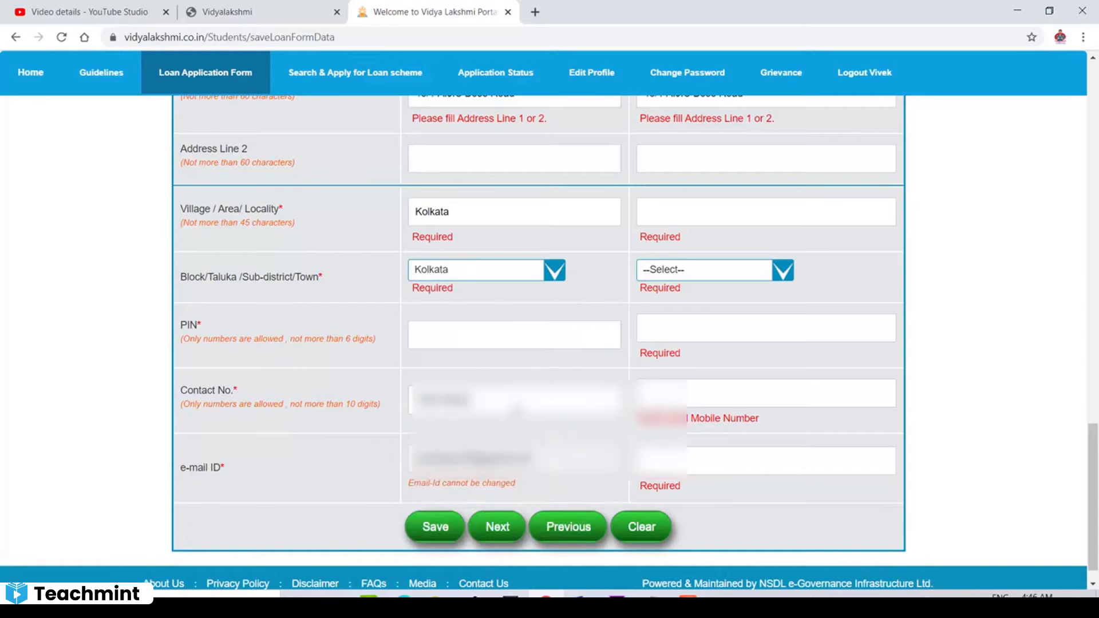
Step: Set both the parent's Village / Area / Locality and Block/Taluka/Sub-district/Town to Kolkata
left_click(738, 223)
type("K")
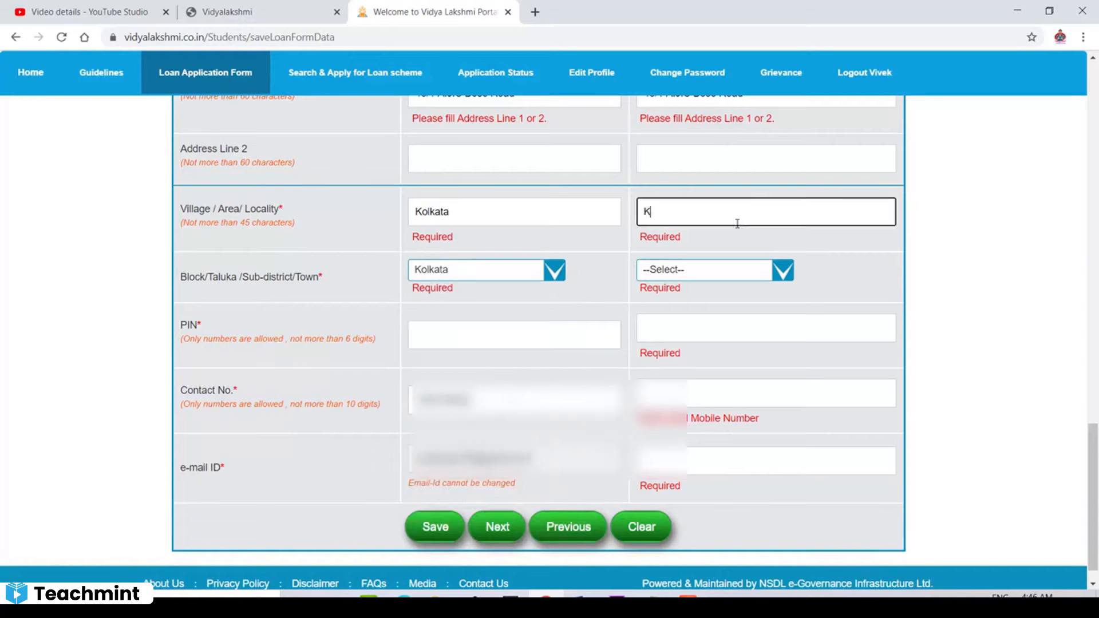
type("olkata")
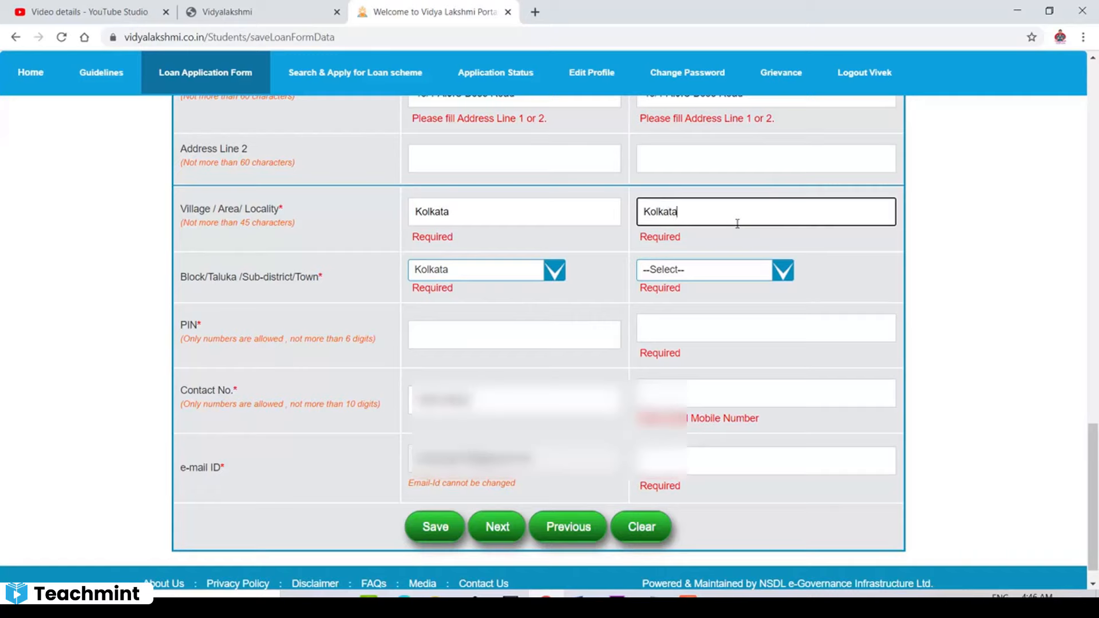
left_click(761, 269)
scroll(732, 412, "down", 1)
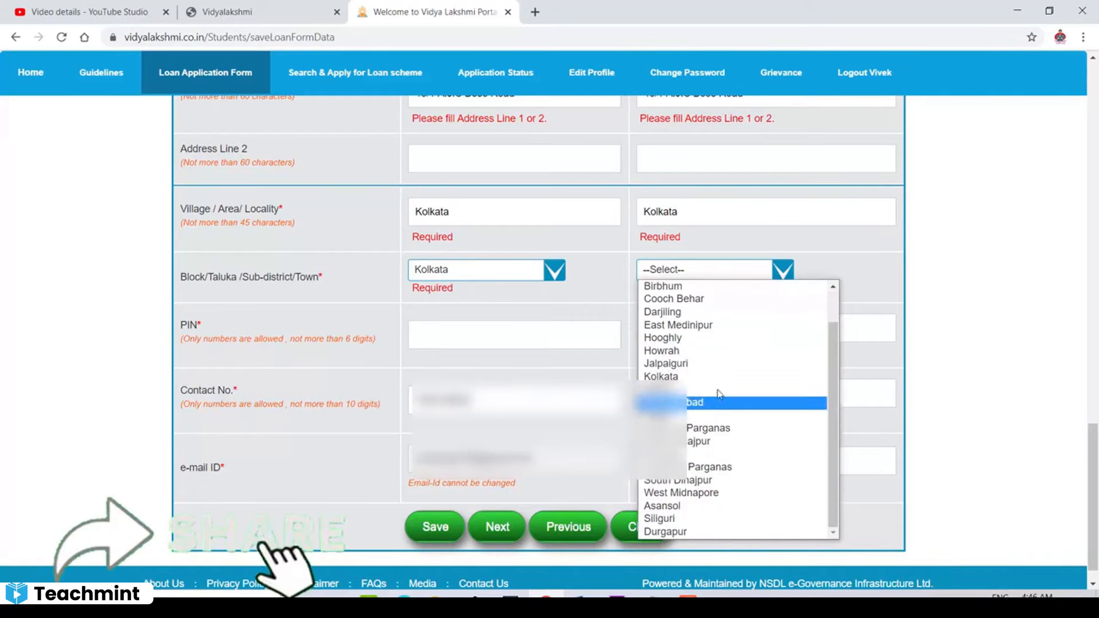
left_click(668, 376)
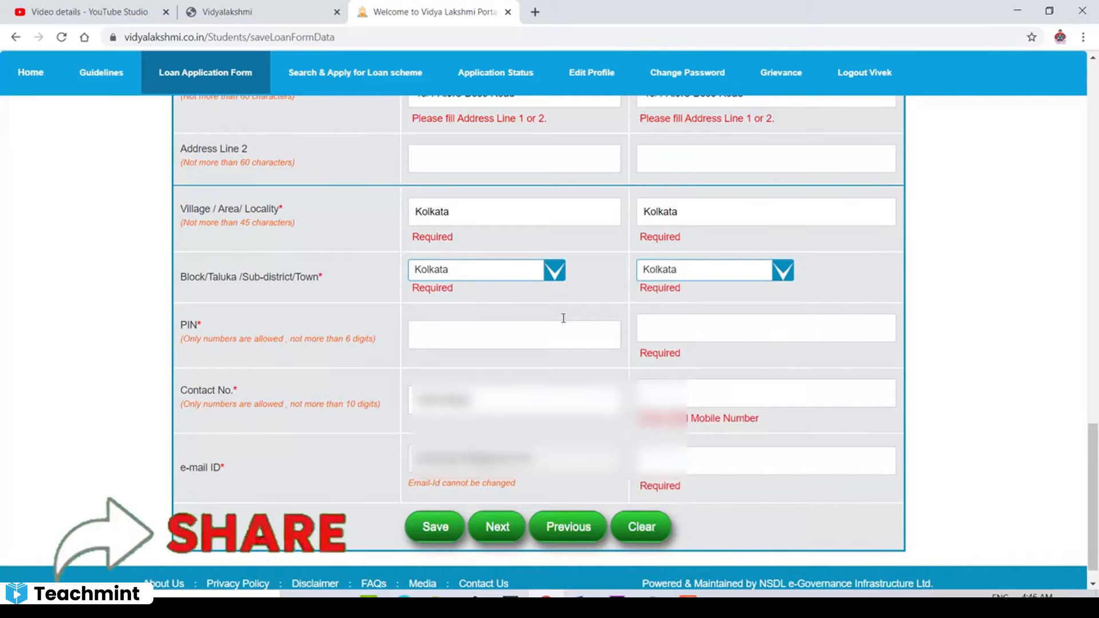
Step: Fill in the student's postal PIN code and acknowledge the save of the Personal Information section
left_click(459, 330)
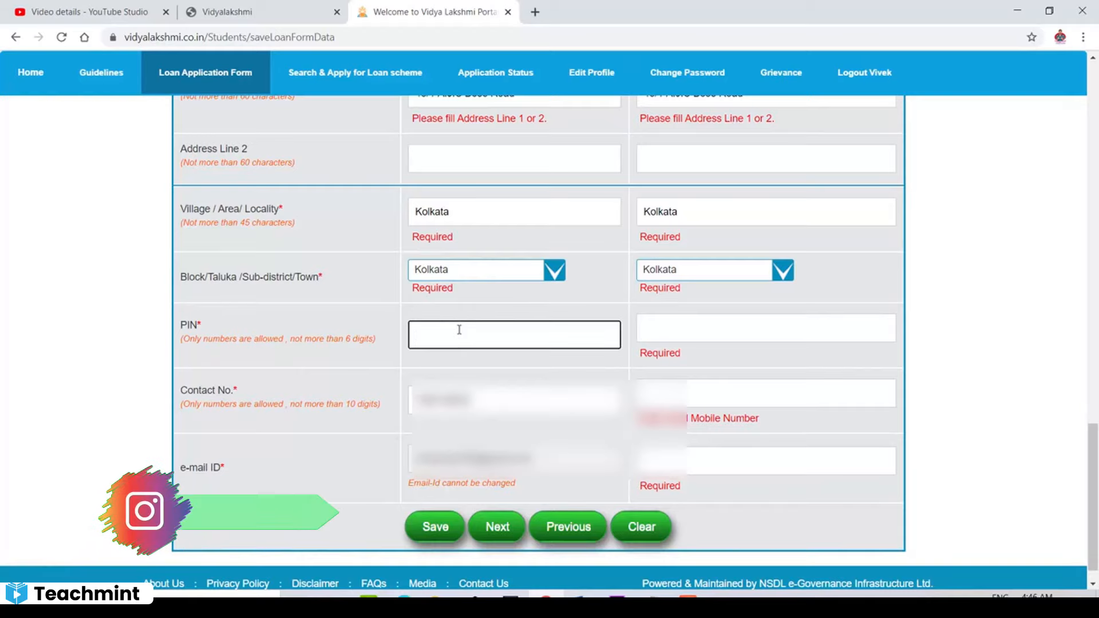
type("70000")
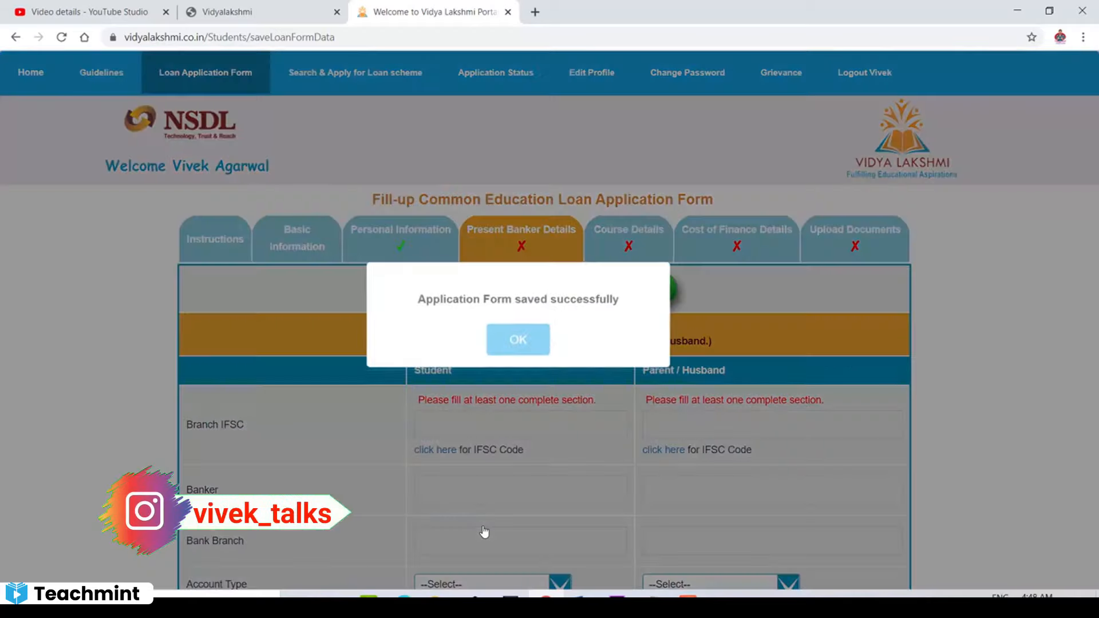
left_click(518, 339)
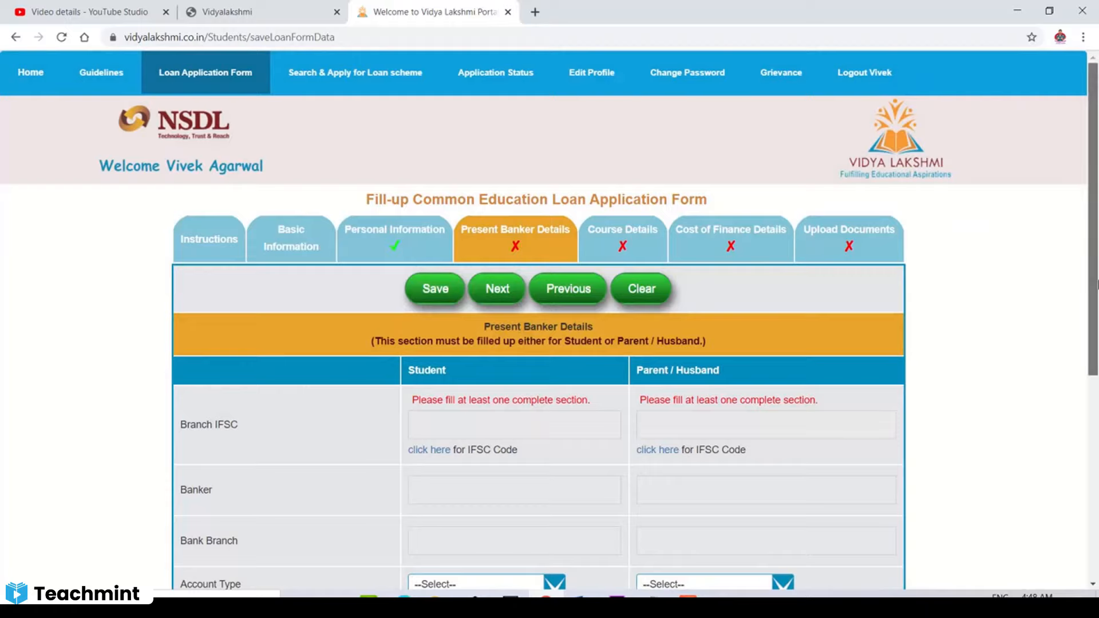
Step: Set the account type to Savings Account for both the student and the parent in Present Banker Details
scroll(1096, 335, "down", 2)
left_click_drag(1097, 335, 1098, 439)
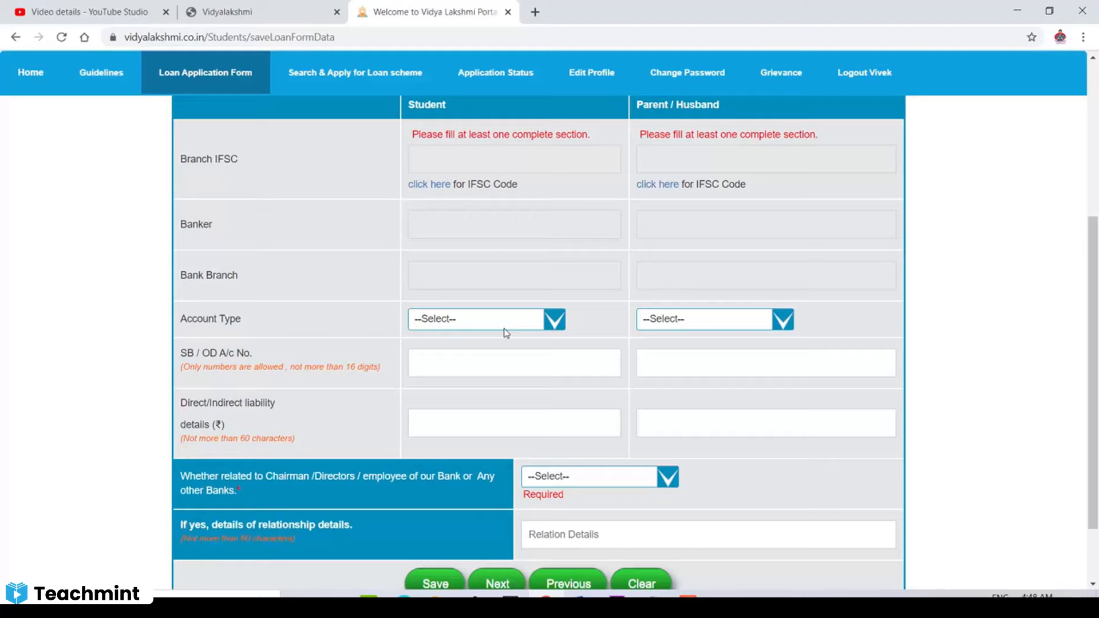
left_click(553, 319)
left_click(543, 346)
left_click(680, 315)
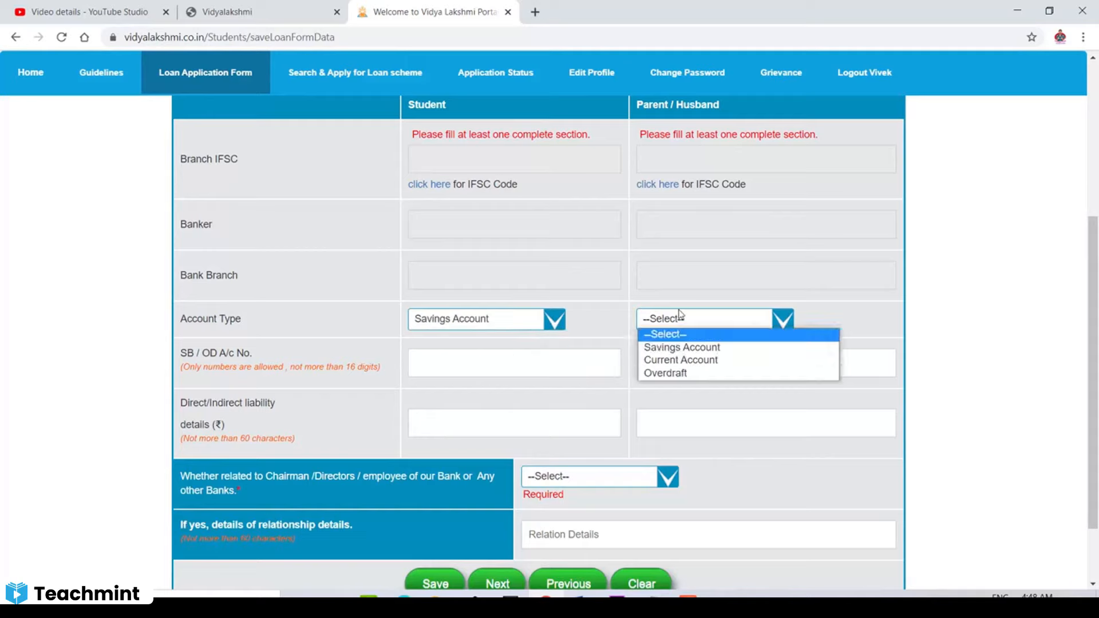
left_click(681, 347)
Step: Answer No to being related to a Chairman, Director or employee of any bank
scroll(1096, 327, "down", 2)
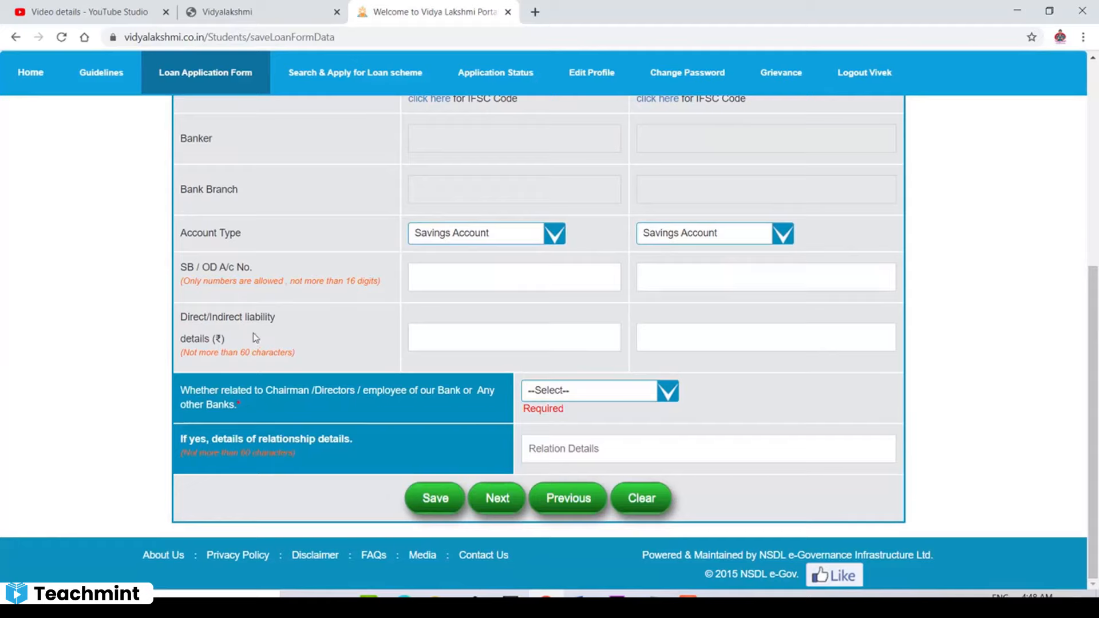
left_click(599, 395)
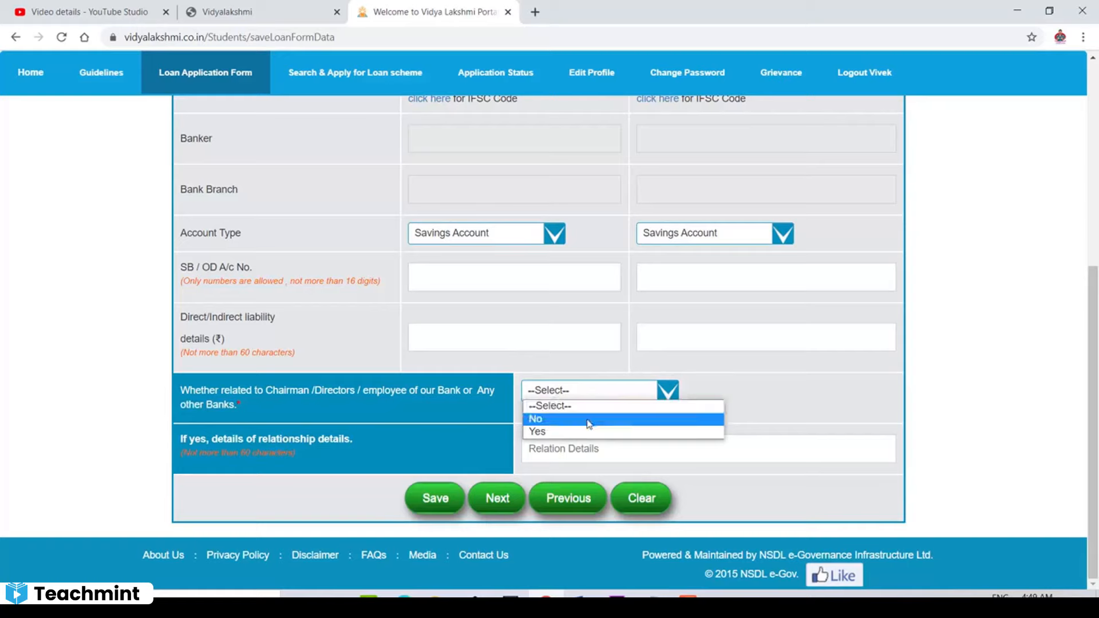
left_click(722, 419)
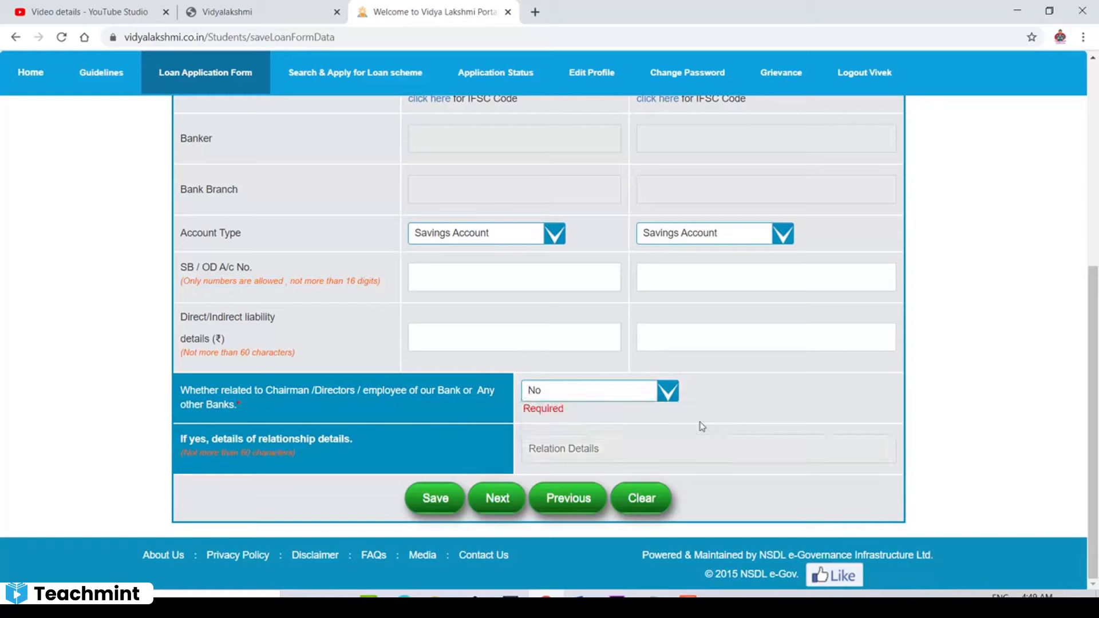
Step: Look up the student's branch IFSC using bank name Bank Of India and city KOLKATA, and acknowledge the saved banker details
scroll(639, 318, "up", 5)
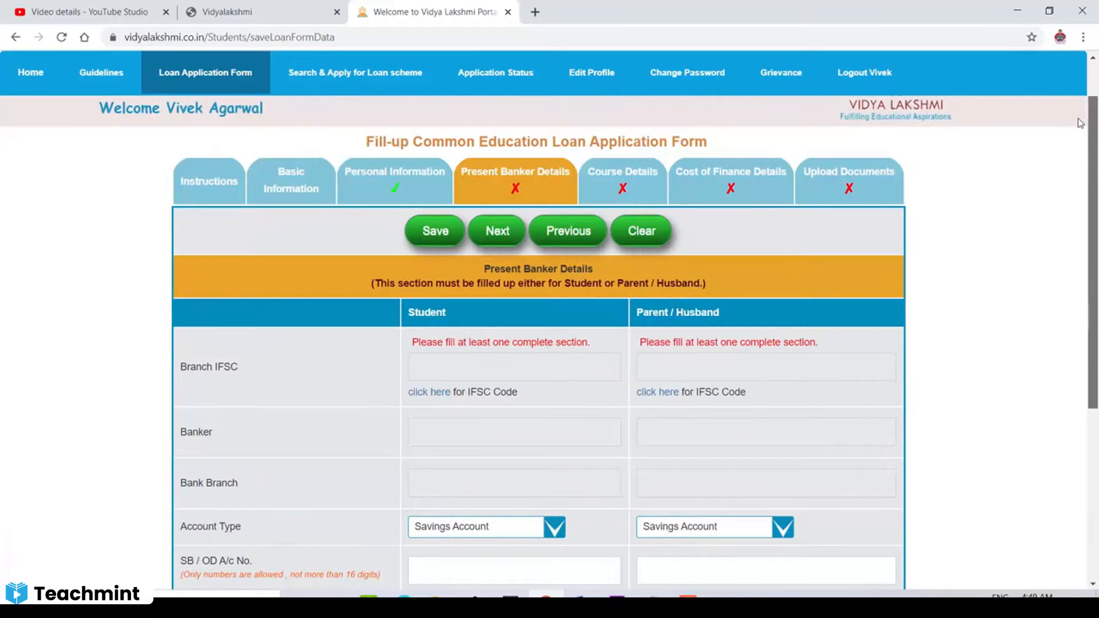
scroll(594, 141, "down", 1)
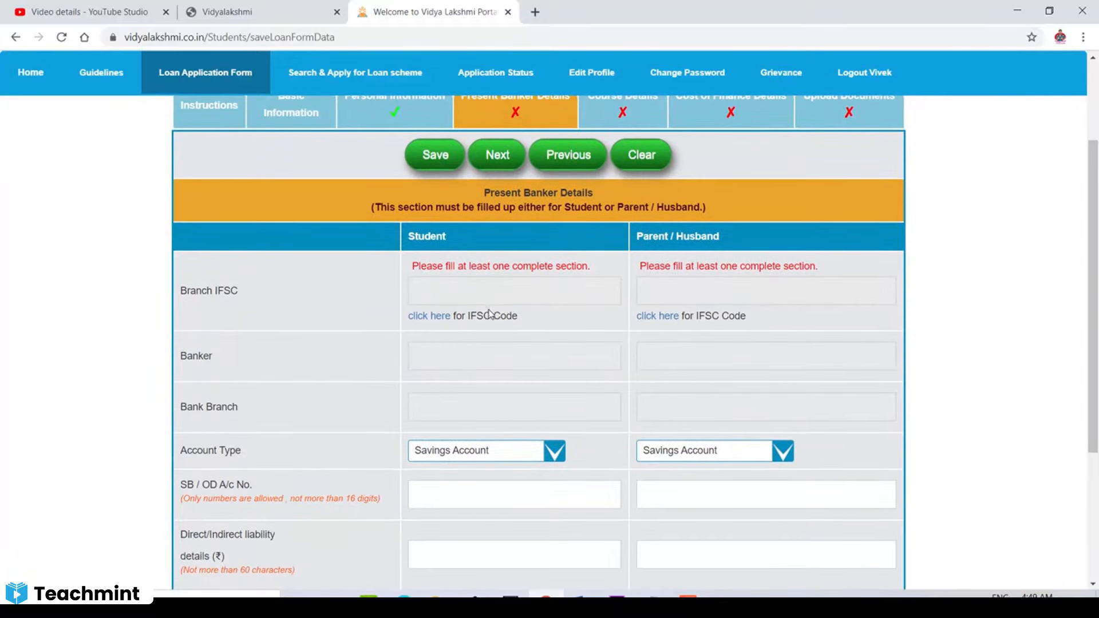
left_click(430, 317)
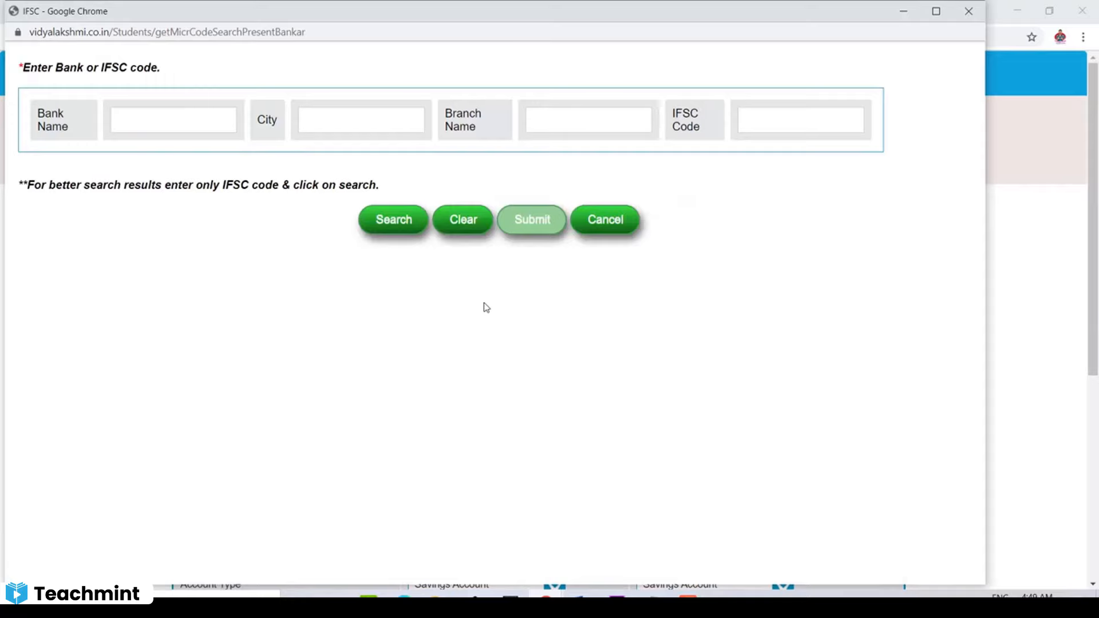
left_click(204, 118)
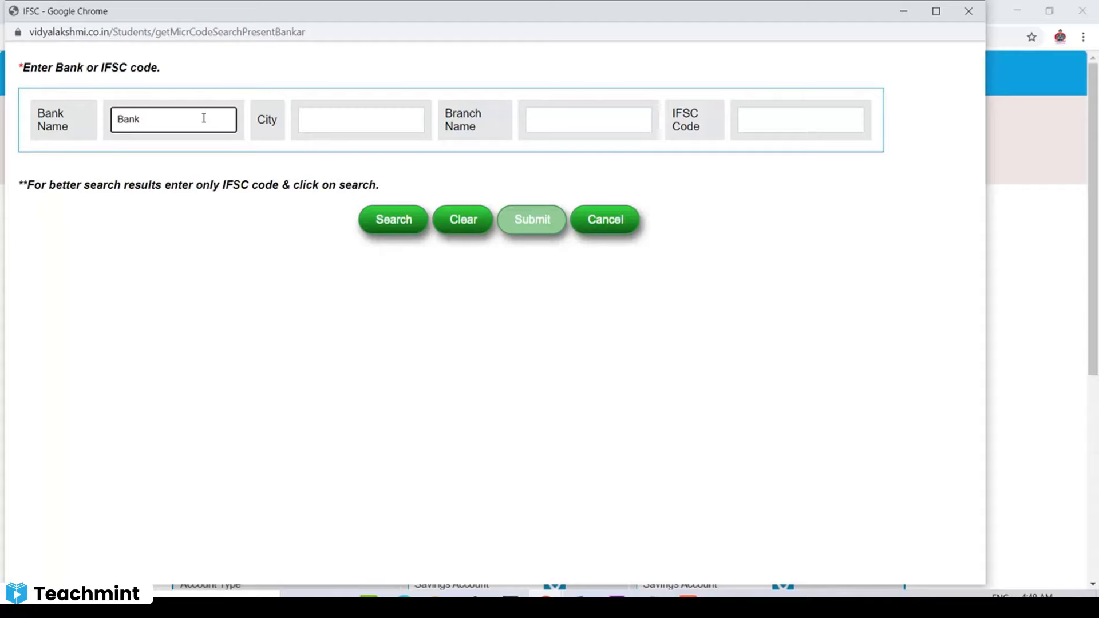
type("Bank Of India")
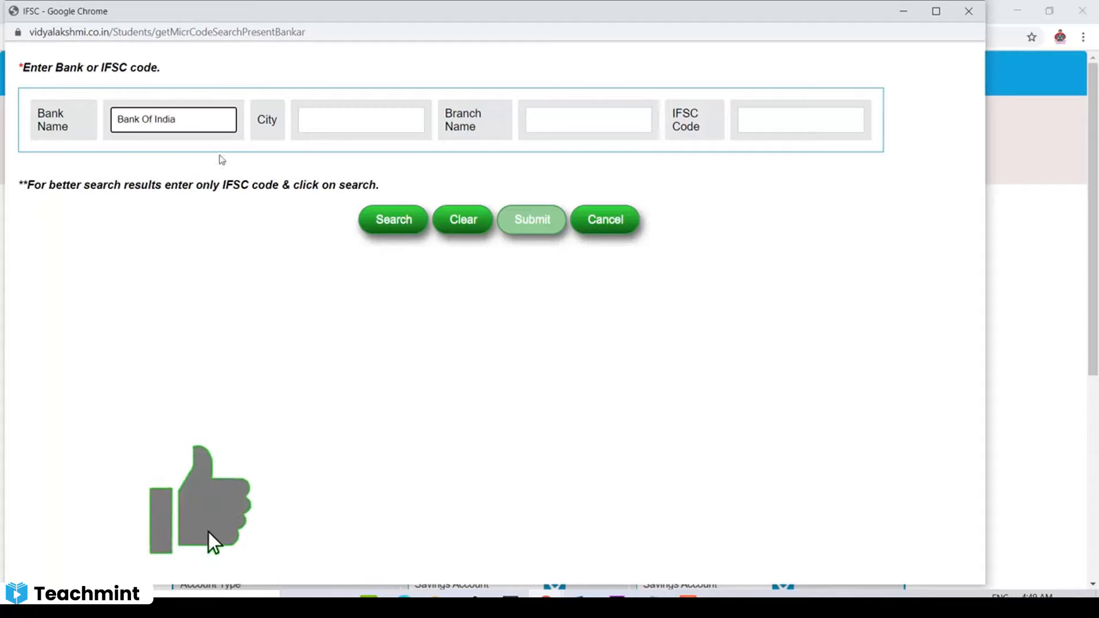
left_click(332, 132)
left_click(328, 152)
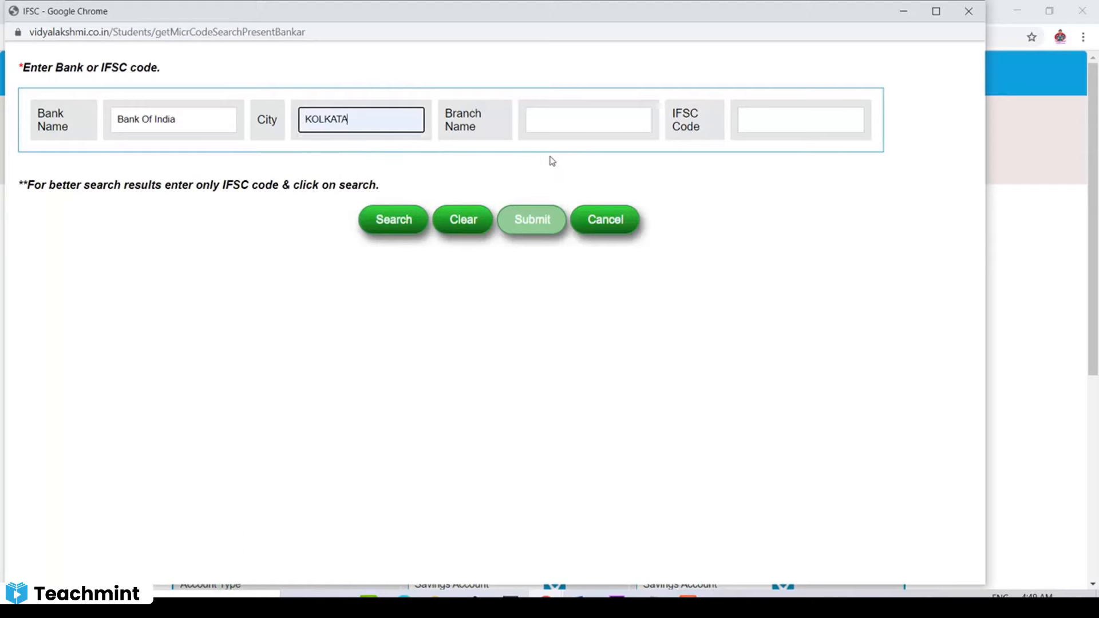
left_click(394, 219)
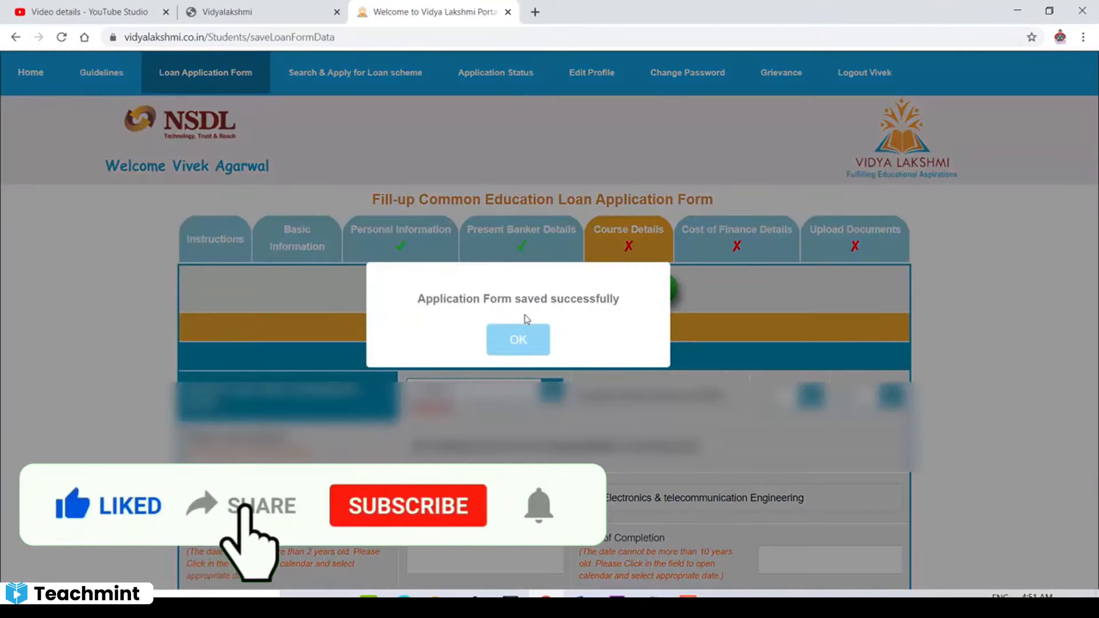
left_click(520, 339)
Step: Set the admission quota to Merit and the course duration to 04 years in Course Details
left_click(528, 268)
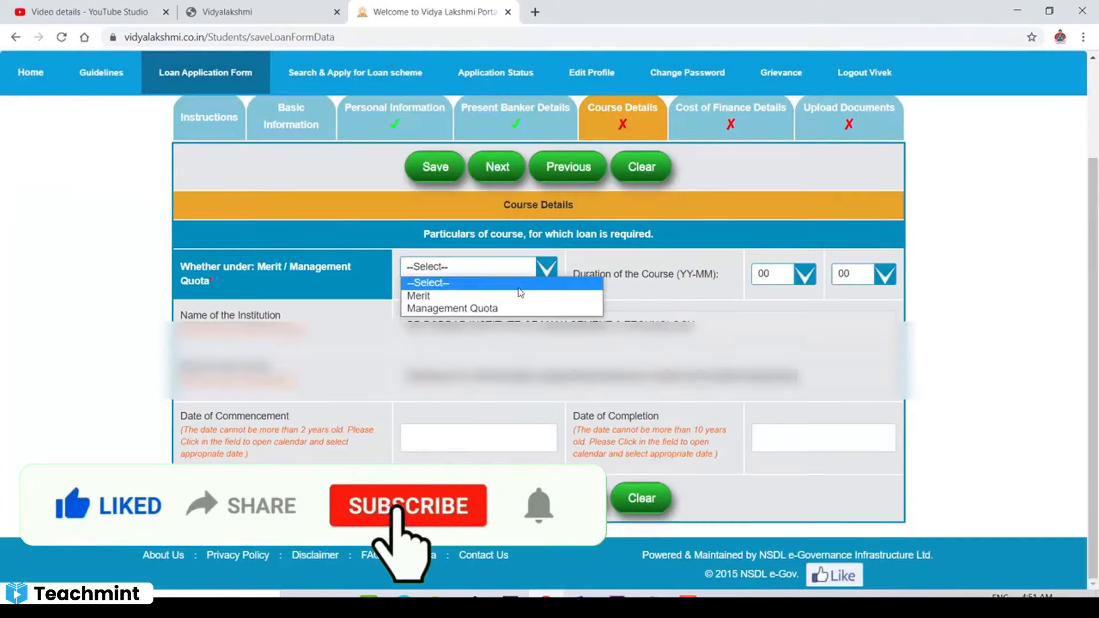
left_click(522, 295)
left_click(807, 277)
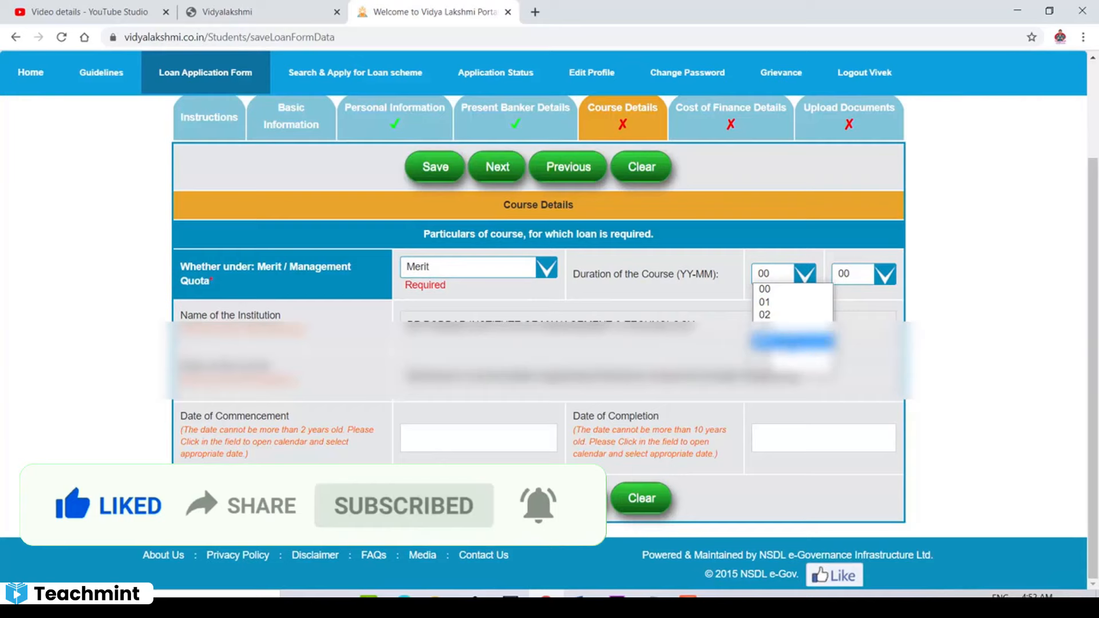
left_click(792, 341)
Step: Set the date of commencement to 01/10/2020, fill in the date of completion, and acknowledge the saved Course Details
left_click(478, 438)
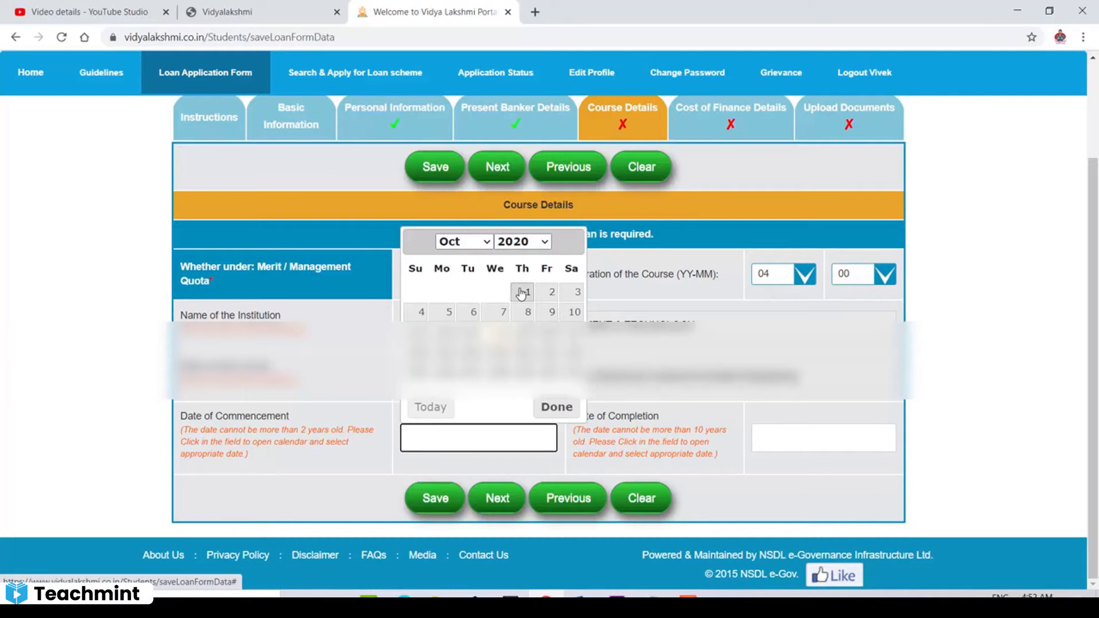
left_click(526, 292)
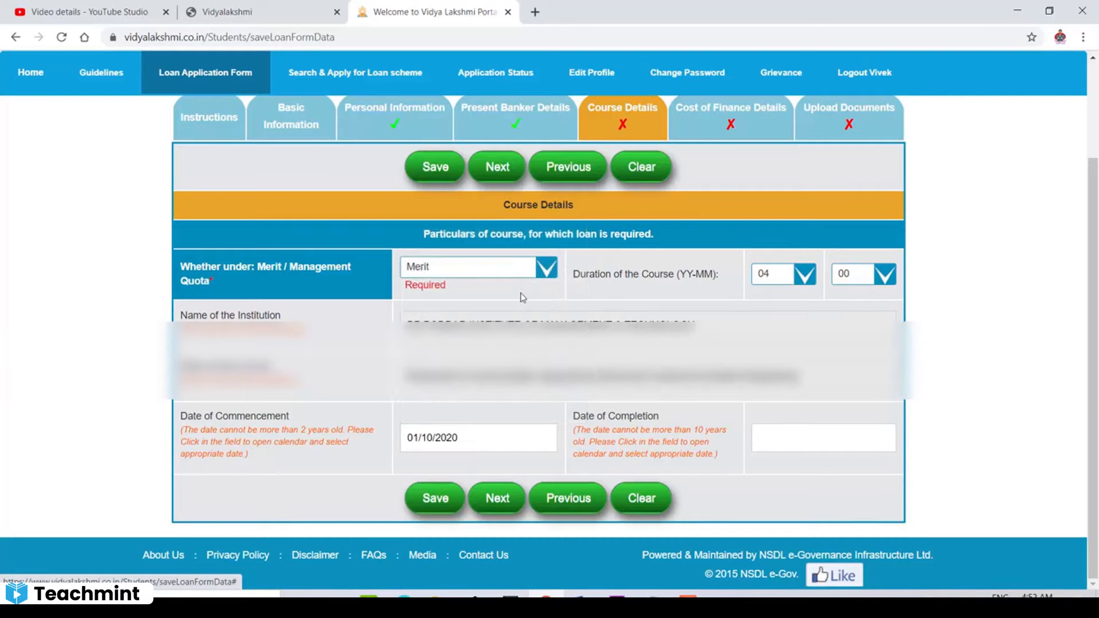
left_click(839, 442)
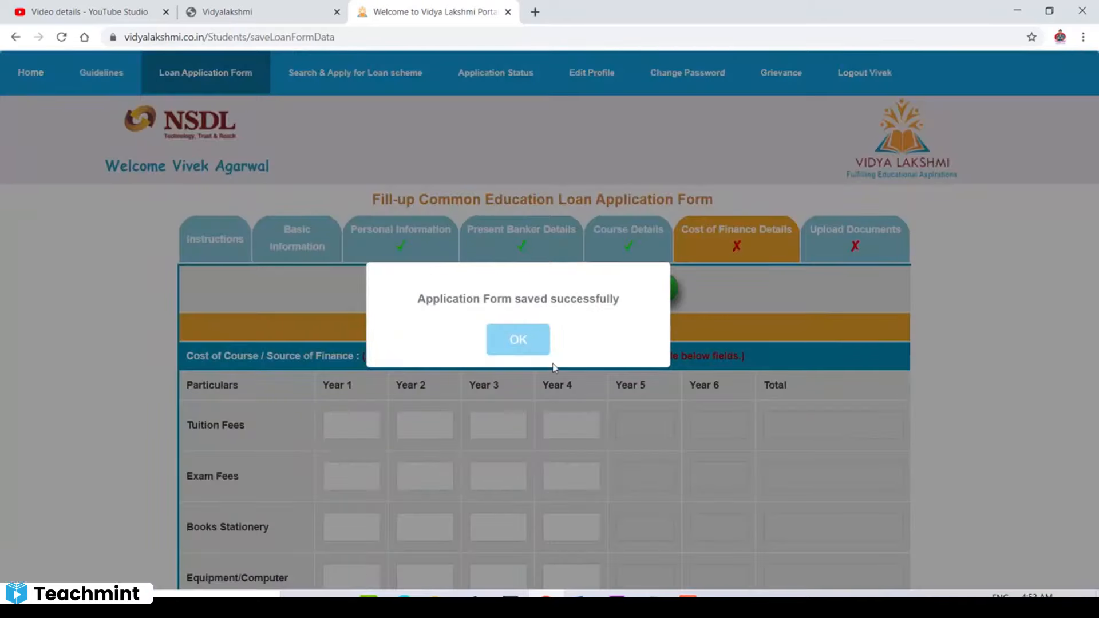
left_click(538, 344)
Step: Look through the yearly expense, own source and loan required fields in Cost of Finance Details
scroll(540, 350, "down", 10)
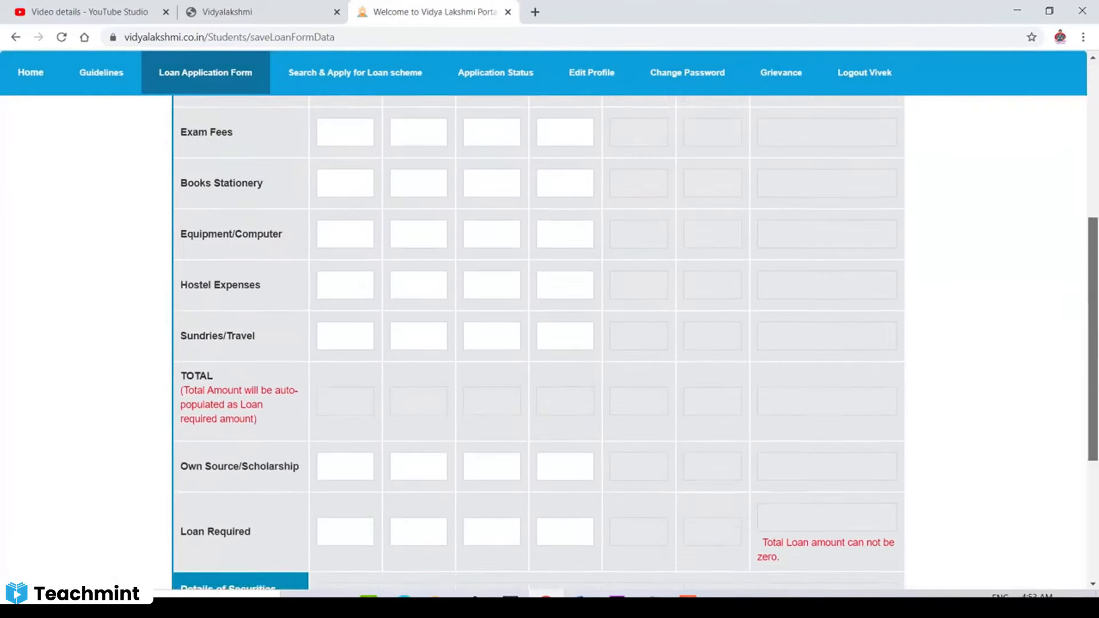
scroll(927, 250, "up", 10)
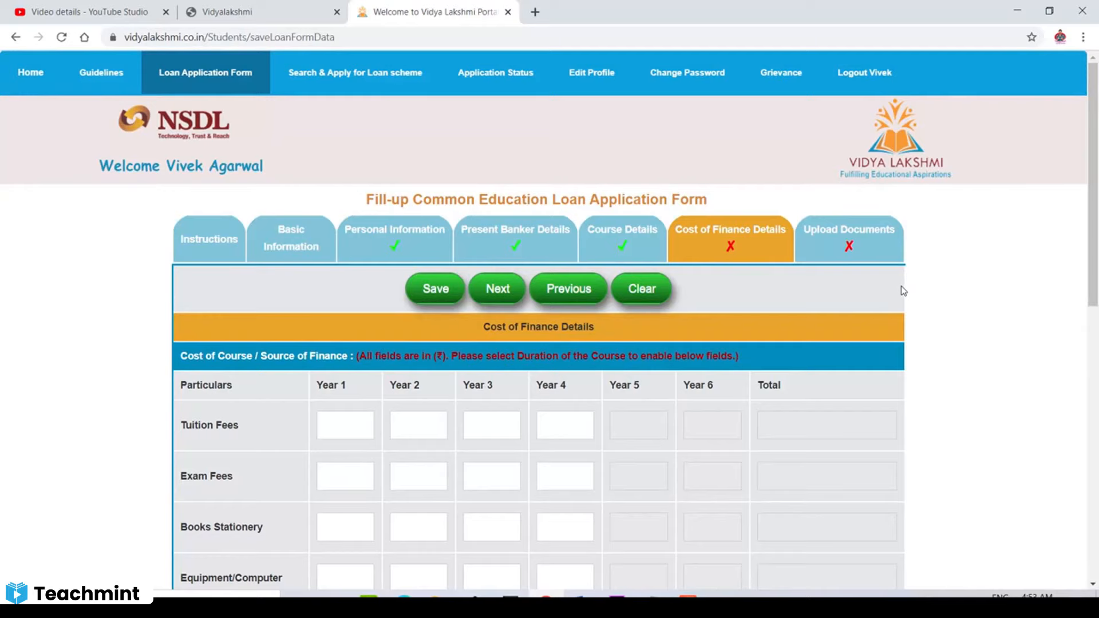
Step: Enter tuition fees of 96000, 97500, 95000 and 96500 for Years 1 to 4 in Cost of Finance Details
scroll(904, 291, "down", 3)
left_click(333, 248)
type("465")
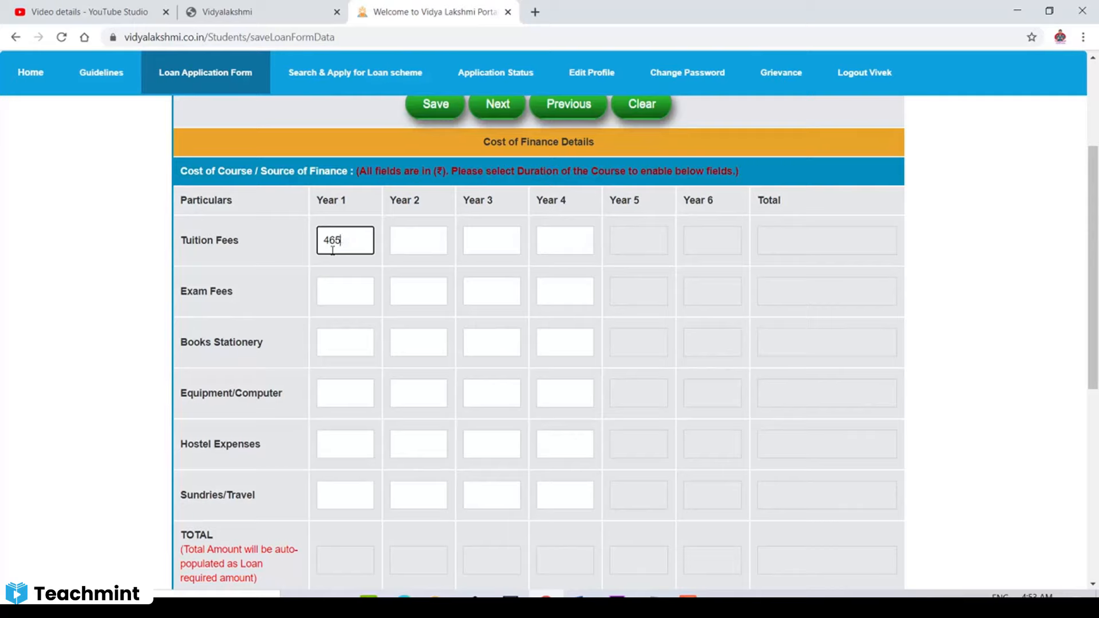
type("6000")
left_click(411, 237)
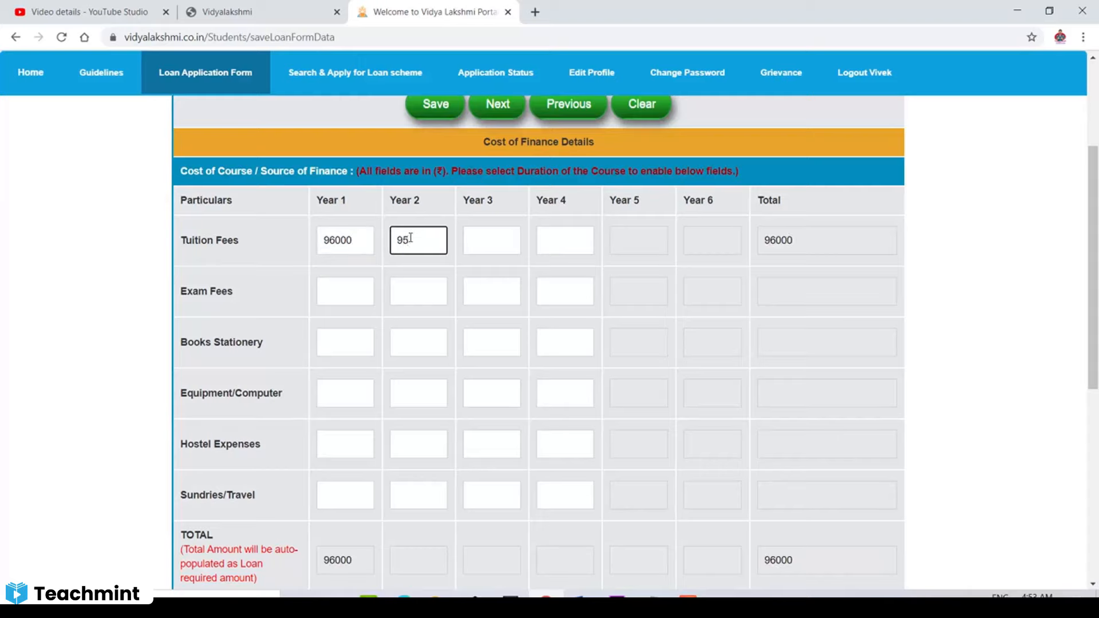
type("97500")
left_click(487, 239)
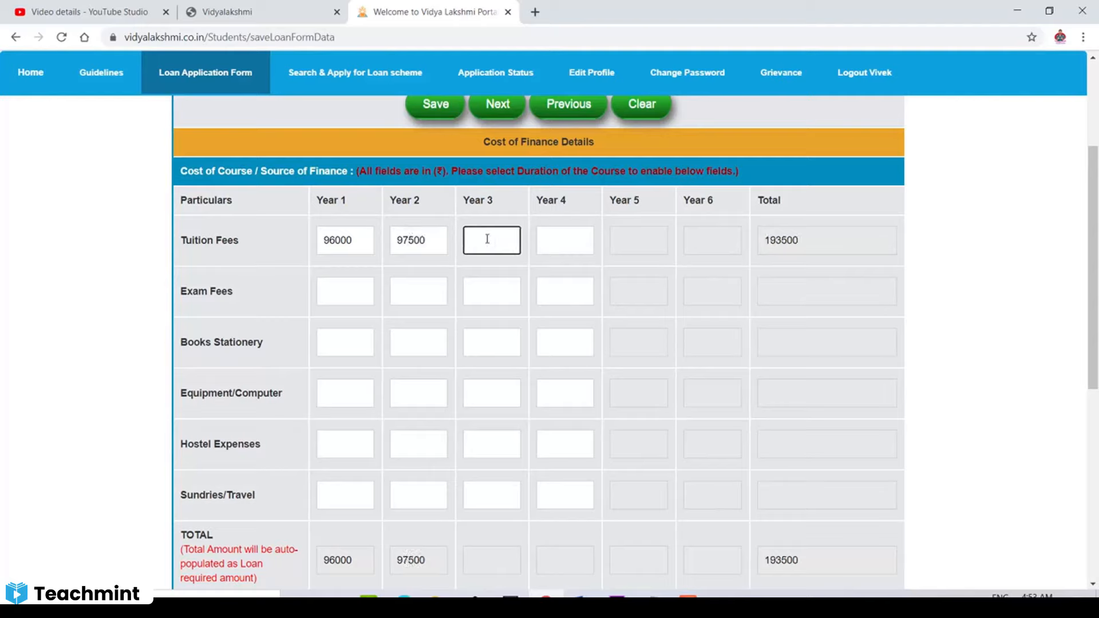
type("95000")
left_click(546, 245)
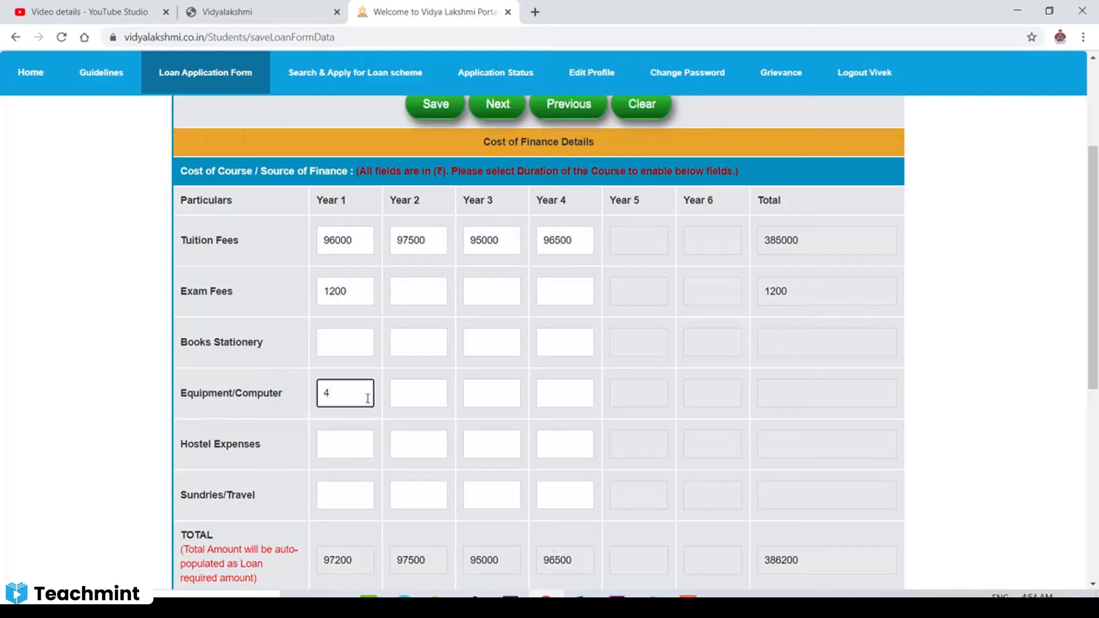
Step: Enter Year 1 exam fees of 1200 and a Year 1 equipment/computer cost of 50000
type("0000")
right_click(1095, 270)
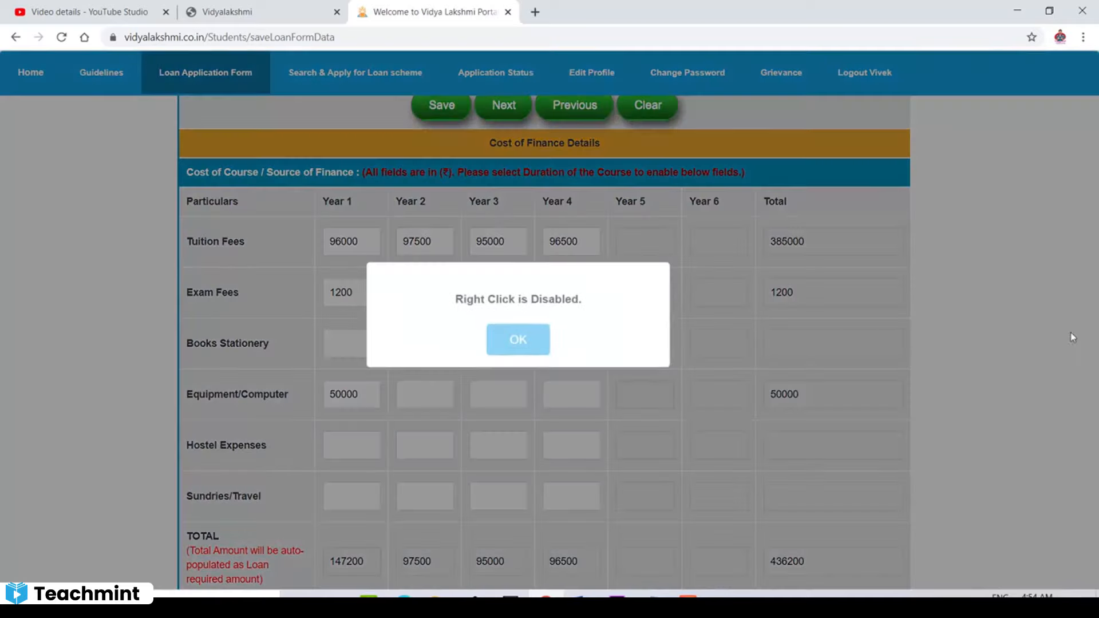
left_click(511, 354)
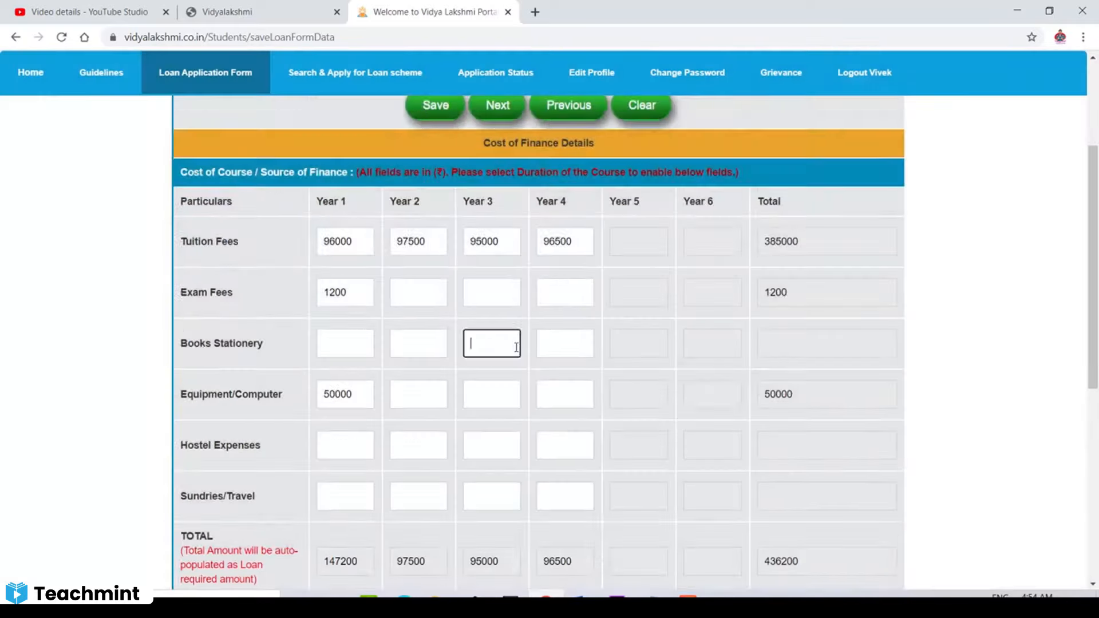
Step: Set the Year 1 own source/scholarship amount to 65000
scroll(511, 357, "down", 3)
left_click(332, 418)
type("65000")
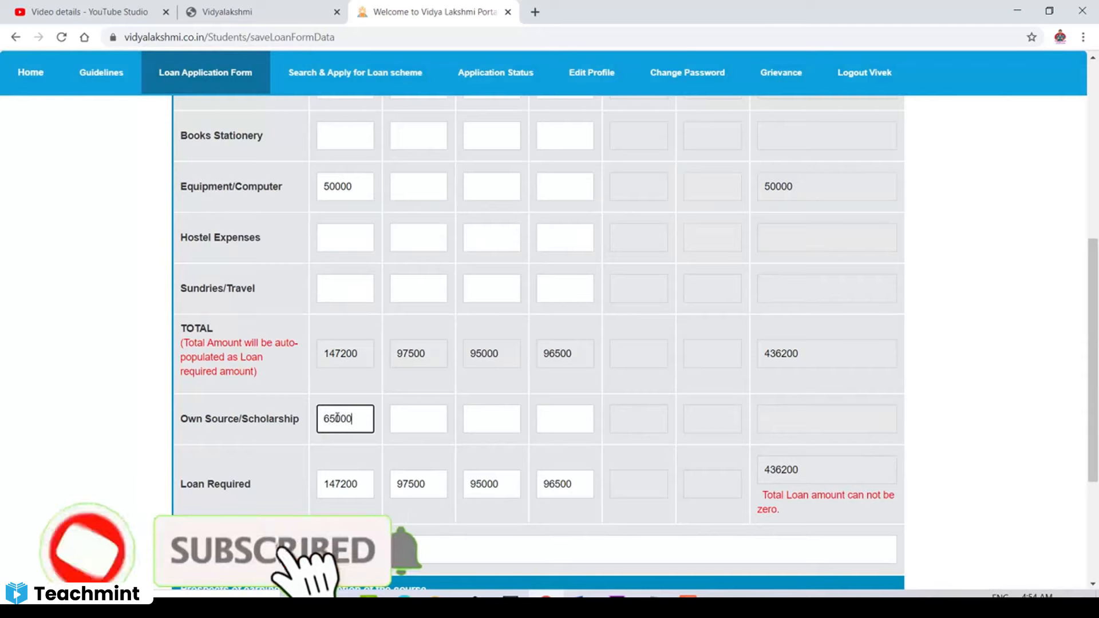
left_click(228, 397)
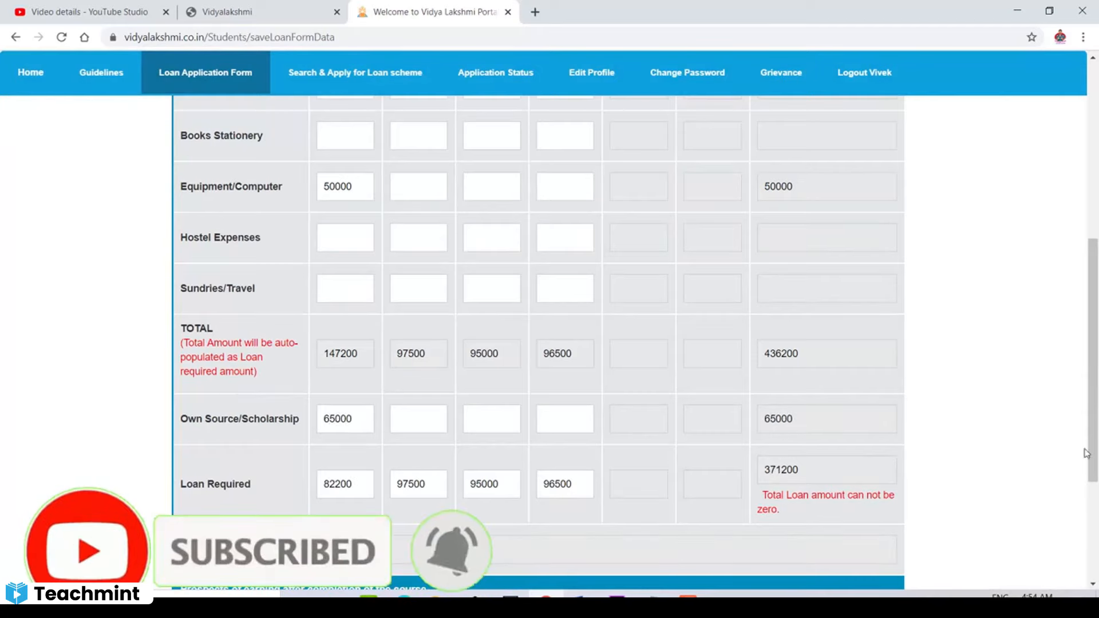
Step: Propose repayment in 50 installments of 10000 per month, go on to Upload Documents and acknowledge the saved form
left_click_drag(1095, 363, 1094, 436)
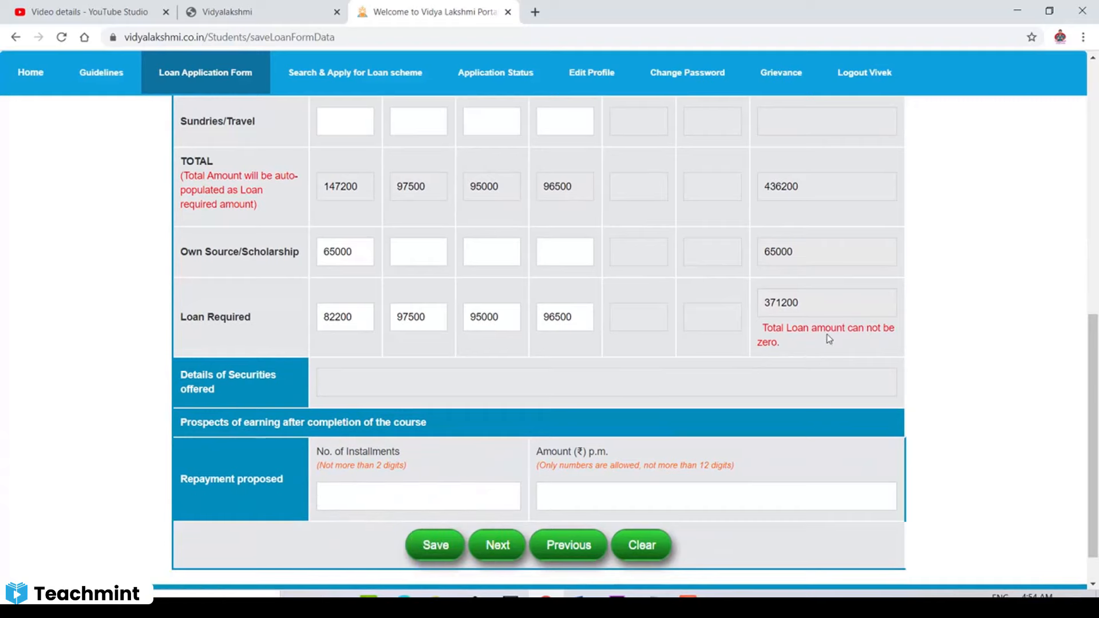
left_click(447, 496)
left_click(591, 494)
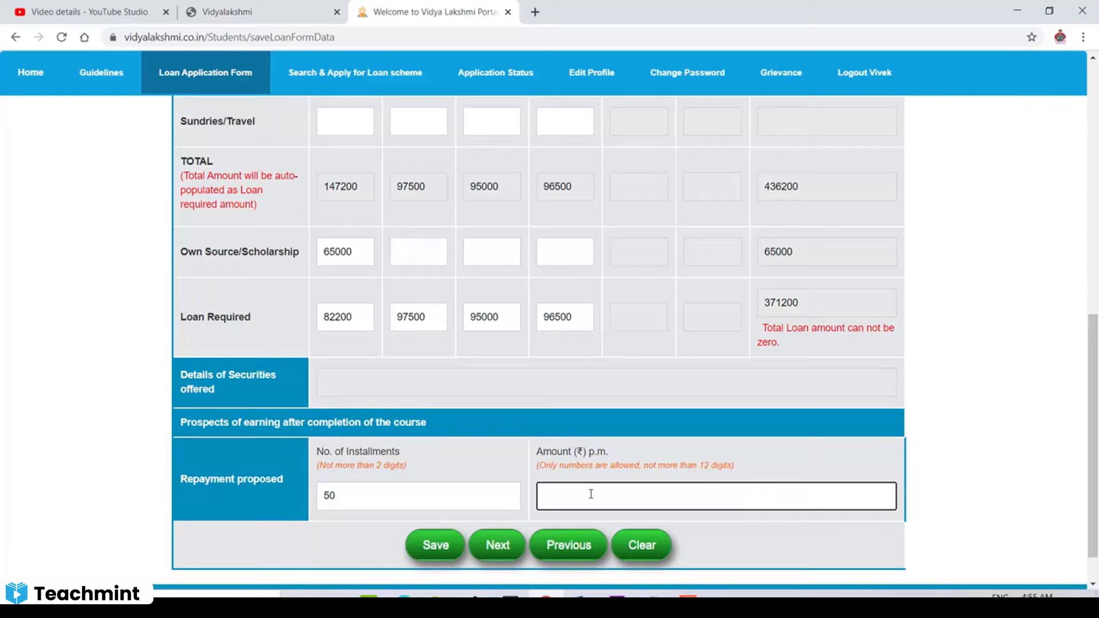
type("10000")
left_click(498, 549)
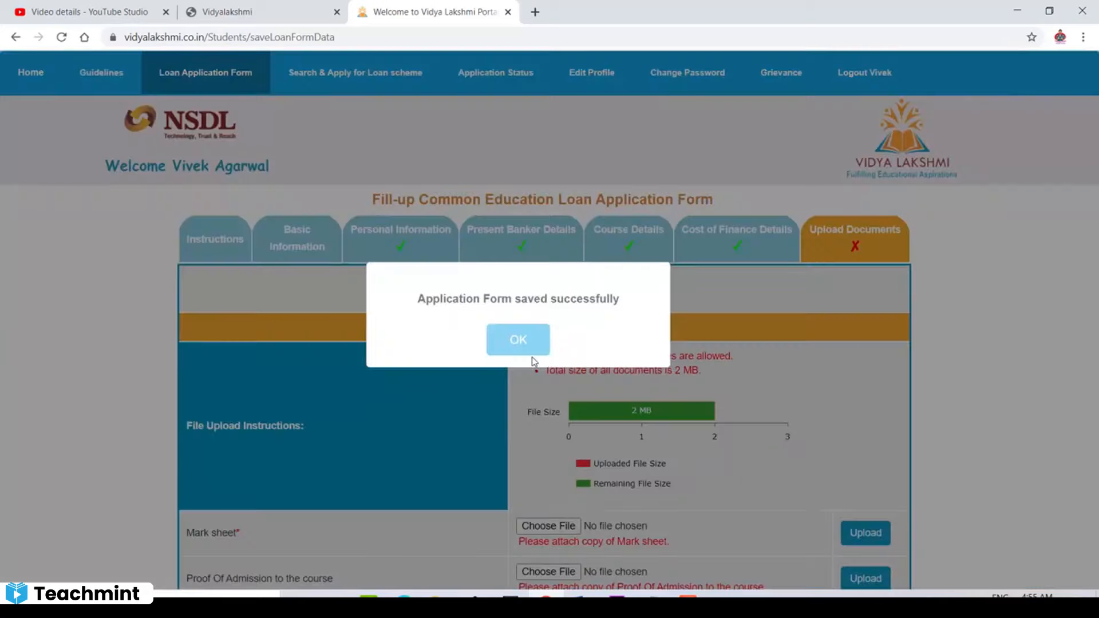
left_click(524, 346)
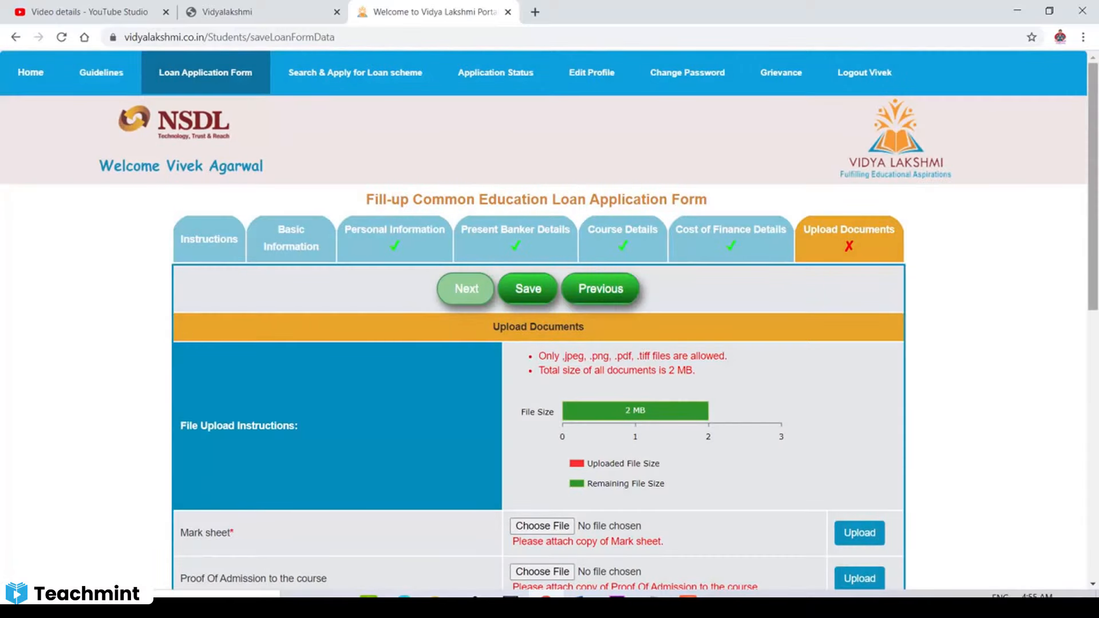
Step: Upload the mark sheet PDF in the Upload Documents section
scroll(530, 352, "down", 1)
scroll(651, 300, "down", 5)
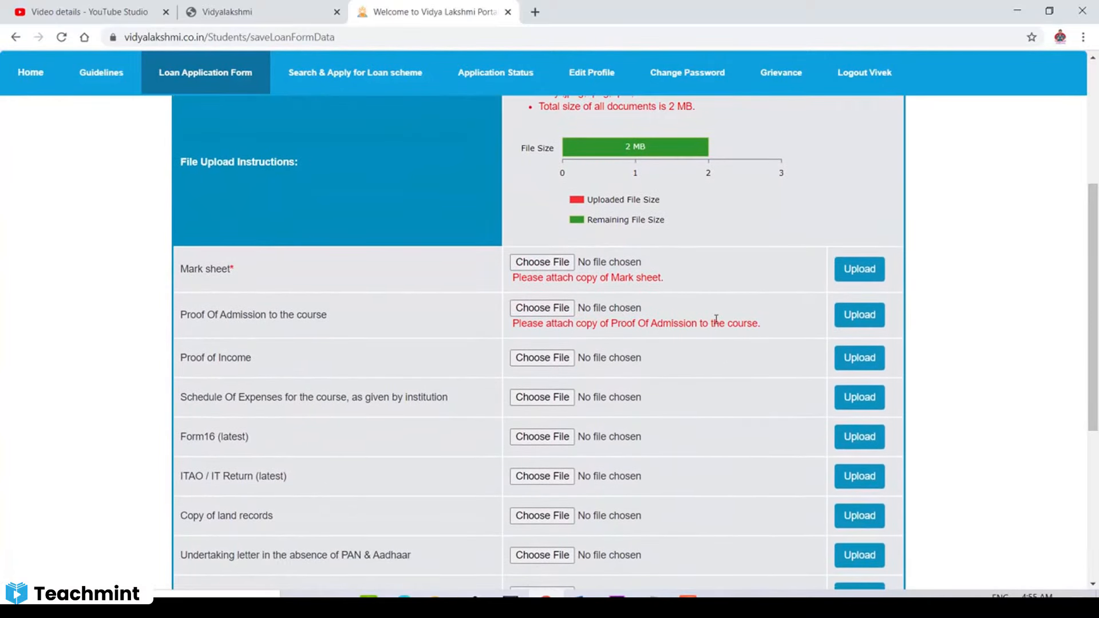
left_click(549, 308)
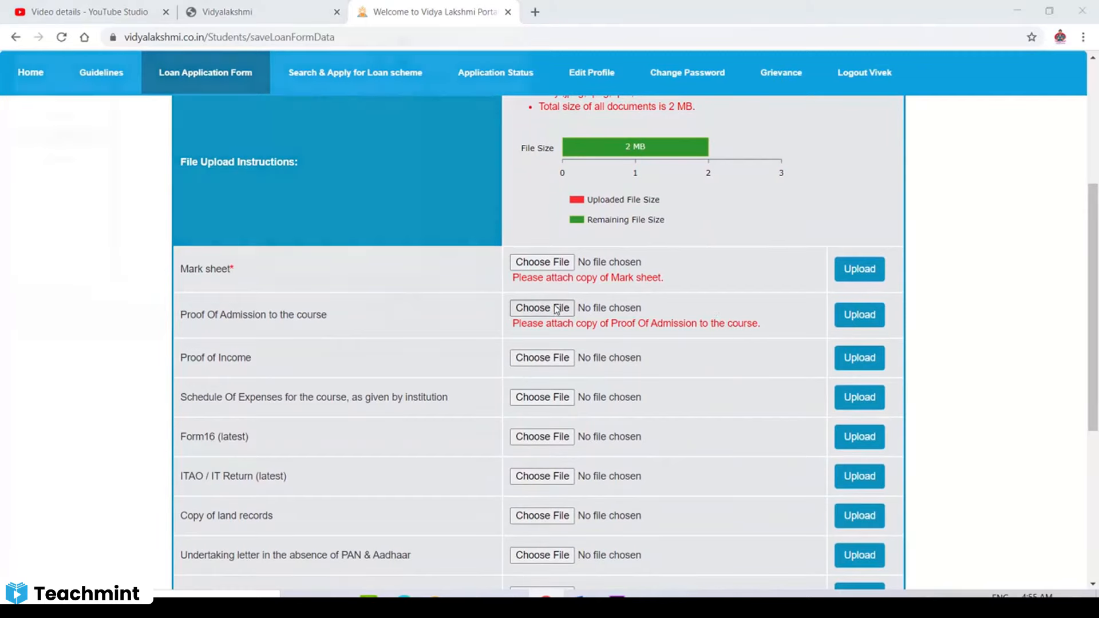
left_click(532, 11)
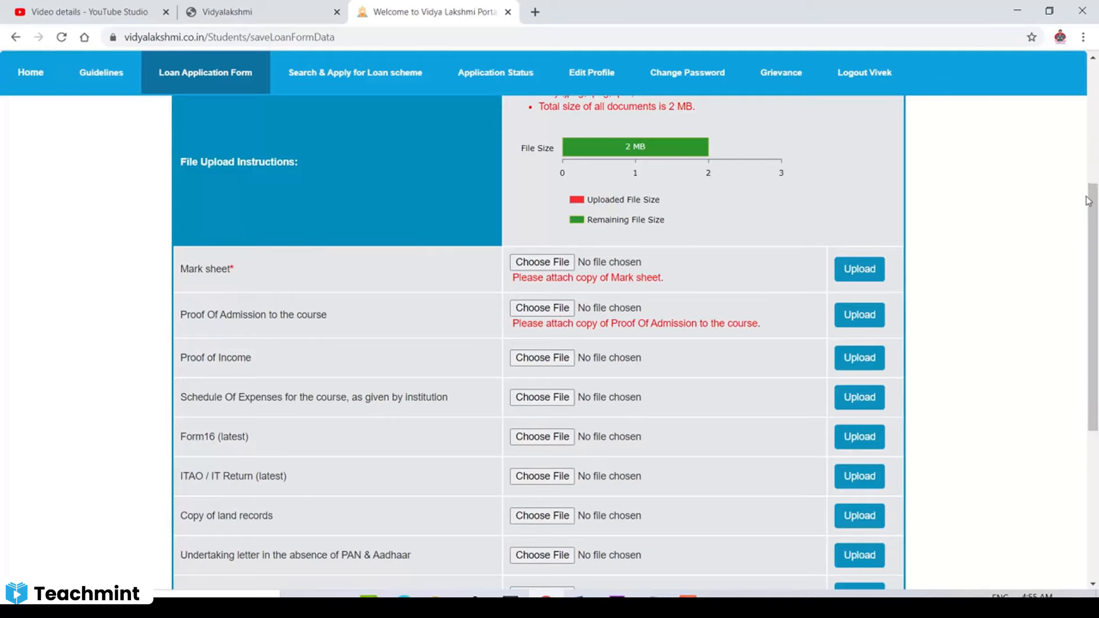
left_click_drag(1093, 291, 1040, 331)
scroll(1036, 320, "up", 2)
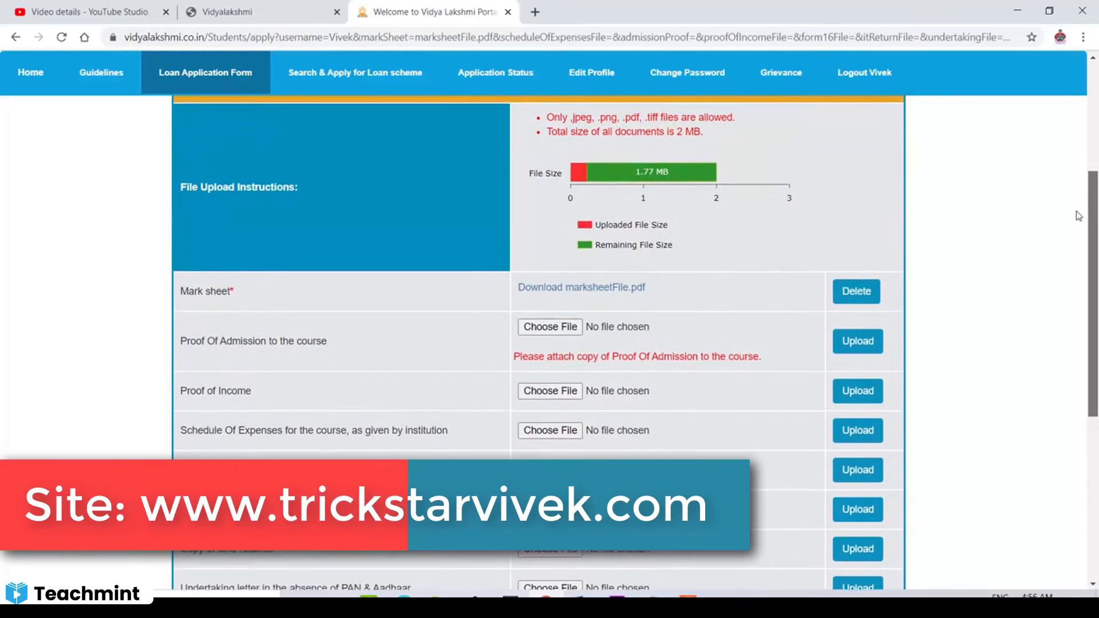
Step: View the website agreement terms and conditions, close them and try to accept the applicant declaration
scroll(1072, 211, "up", 1)
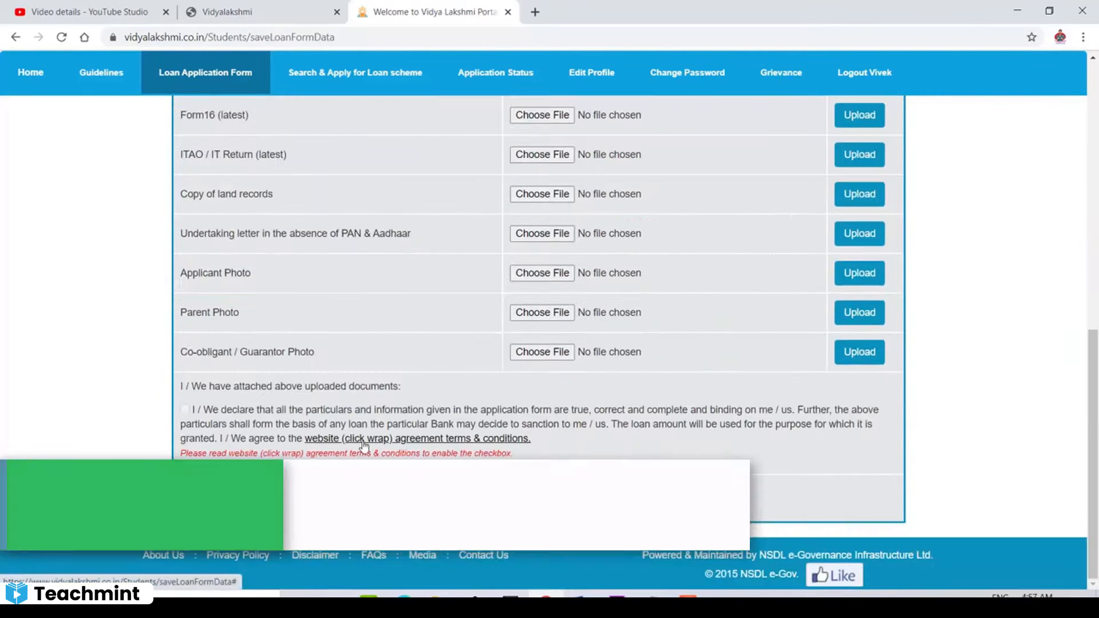
left_click(363, 441)
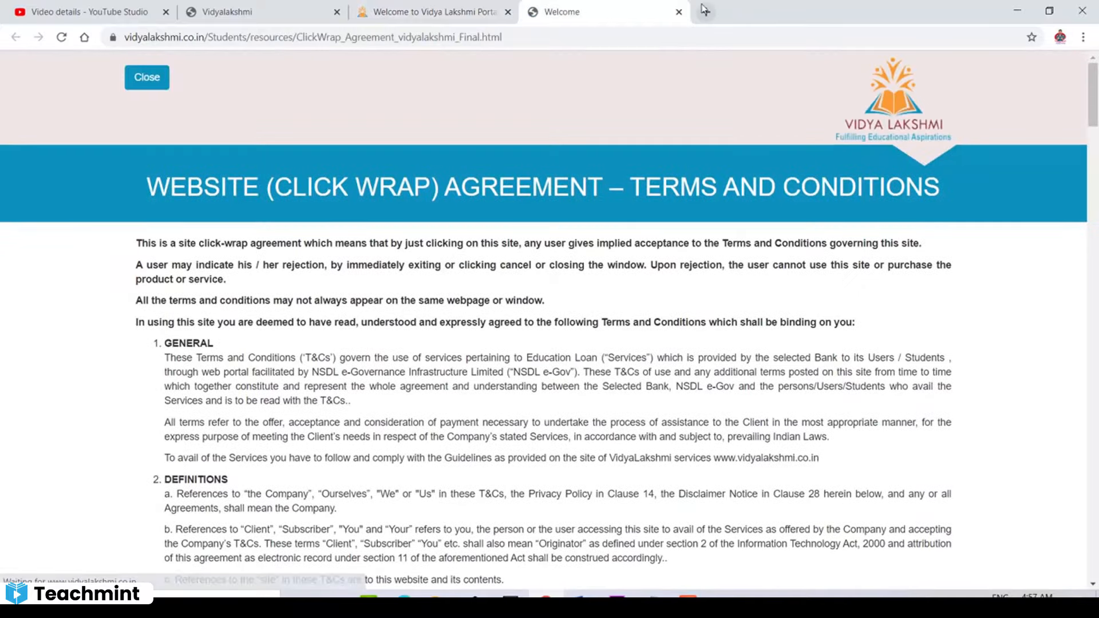
left_click(679, 13)
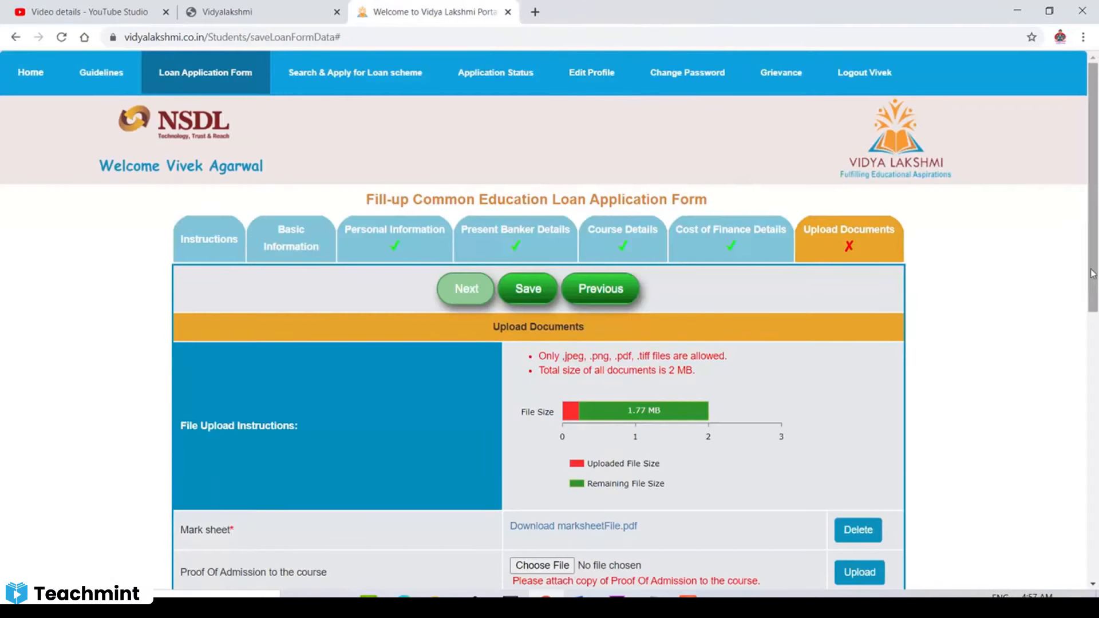
scroll(686, 234, "down", 10)
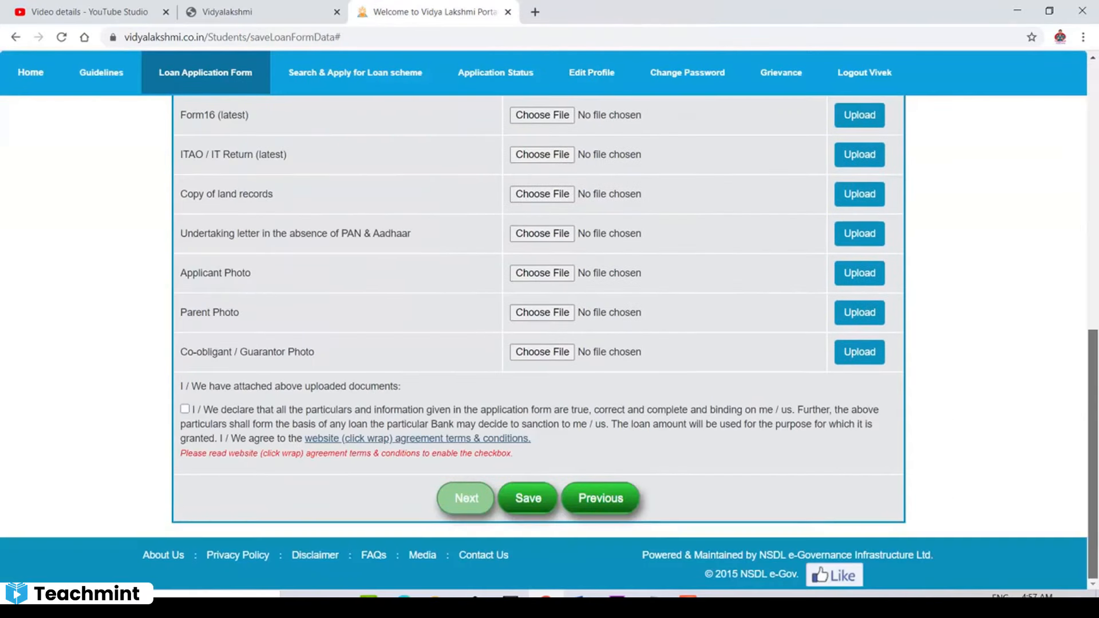
left_click(185, 409)
left_click(517, 339)
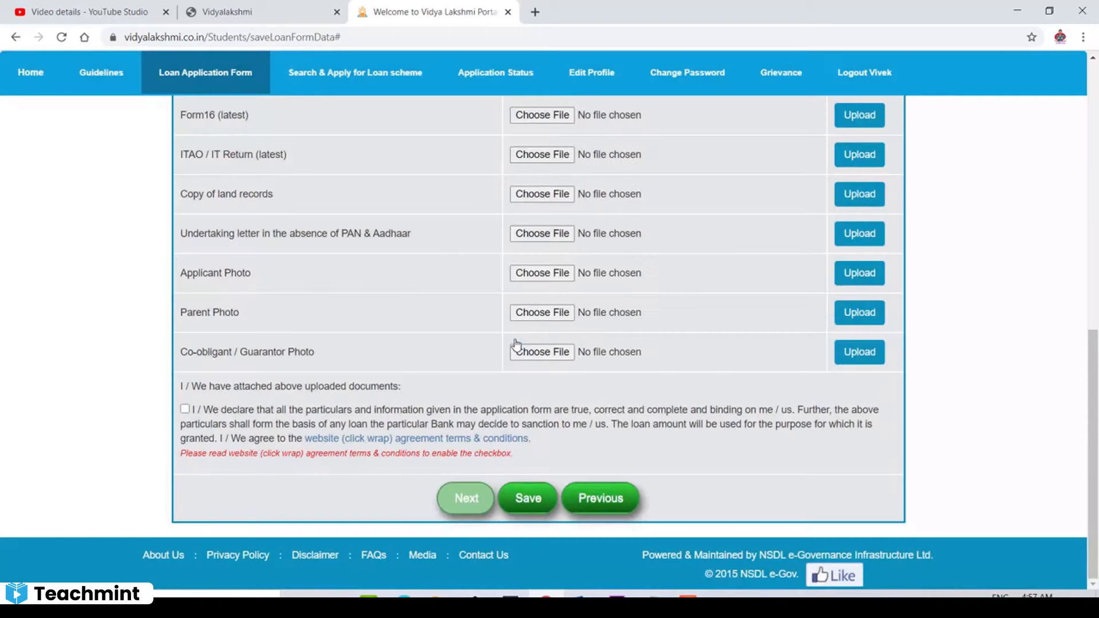
left_click(185, 409)
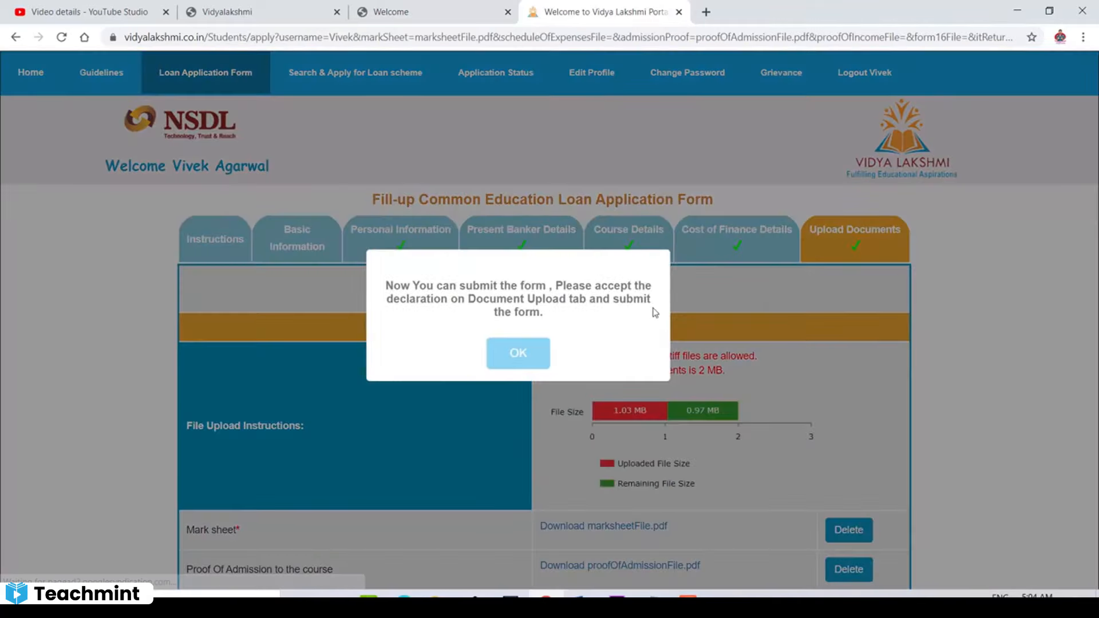
Step: Acknowledge the upload notice, open the website agreement terms, return to the form and accept the declaration
left_click(519, 356)
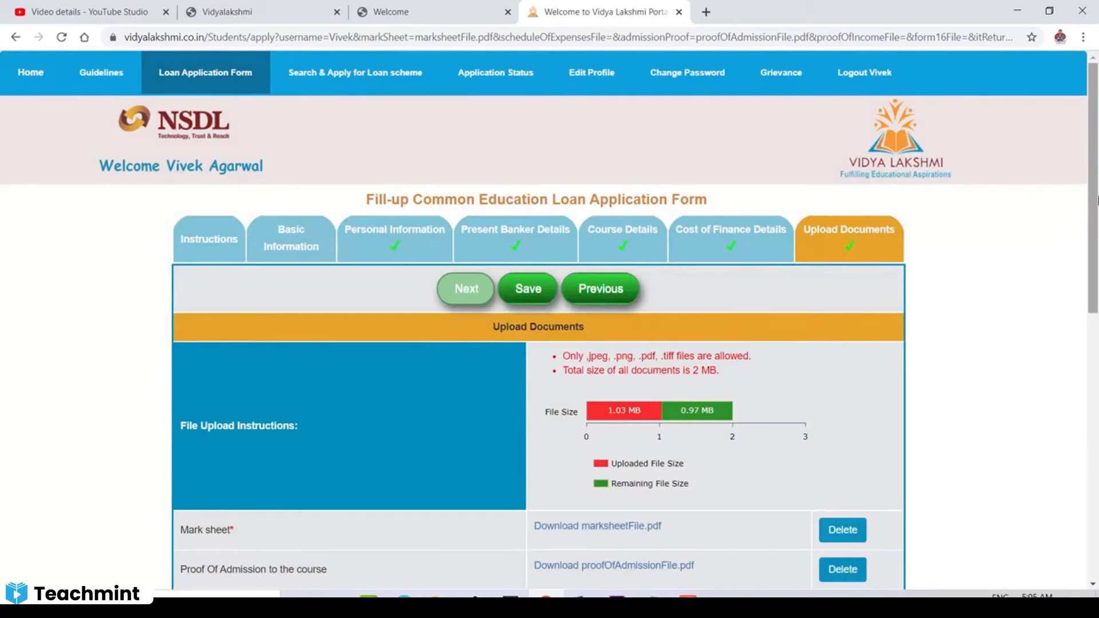
scroll(952, 523, "down", 10)
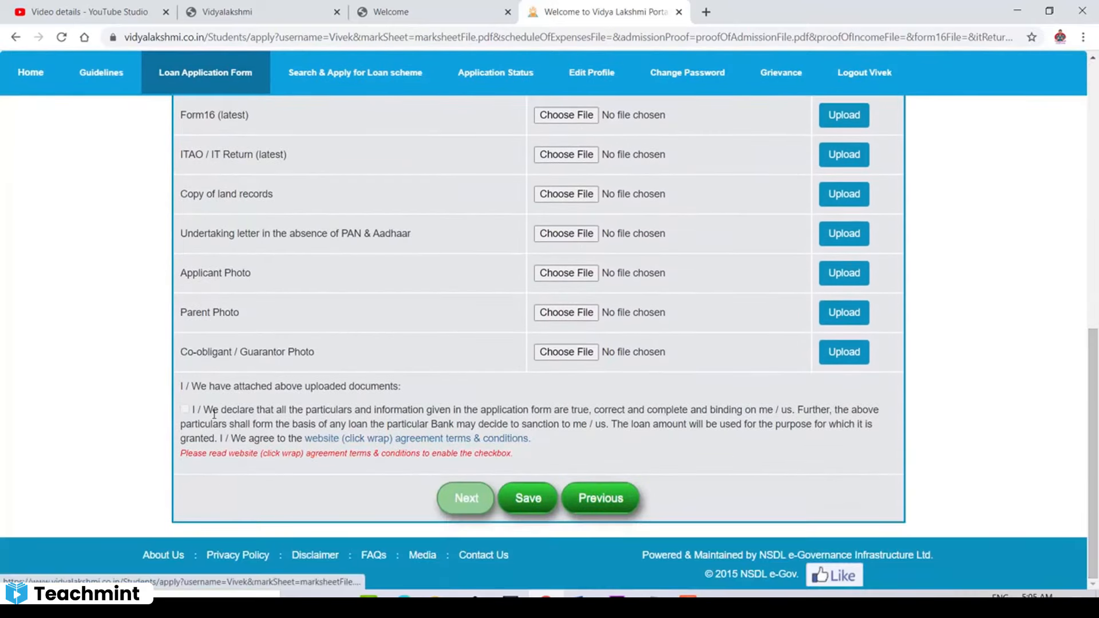
left_click(382, 438)
left_click(617, 3)
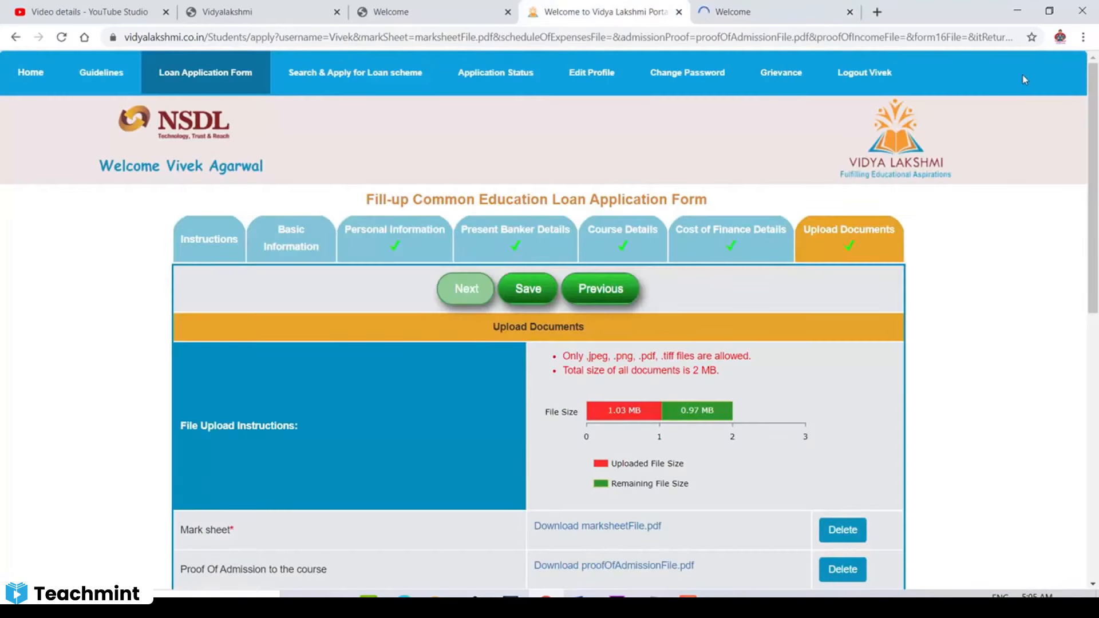
scroll(1096, 378, "down", 10)
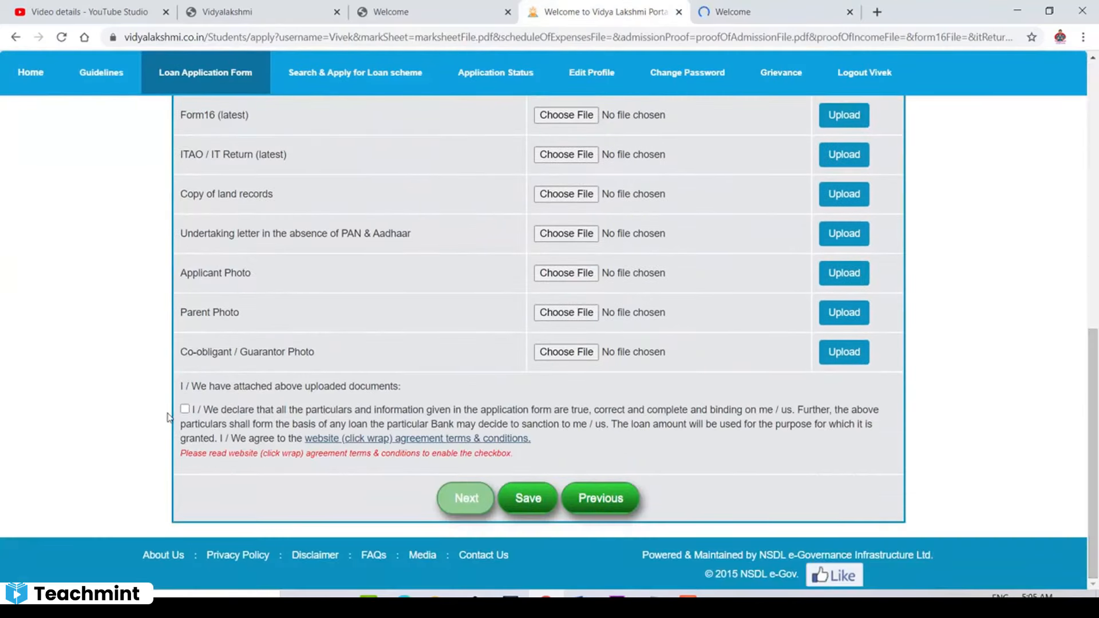
left_click(184, 410)
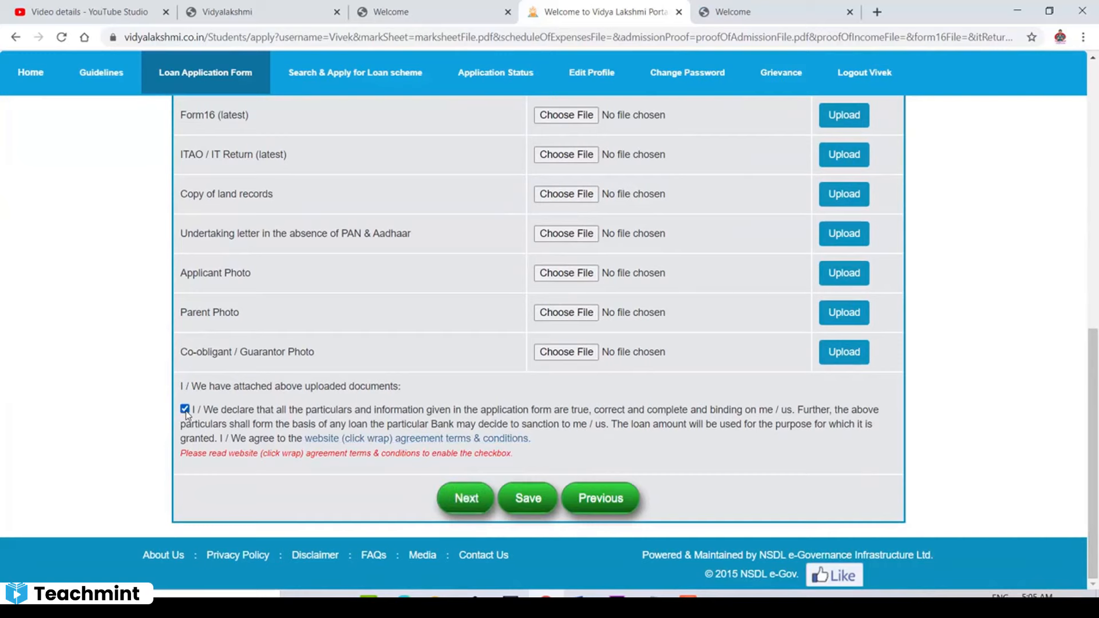
Step: Proceed through the application form preview, confirm going on to Search & Apply for loan scheme, and acknowledge the submission
left_click(466, 498)
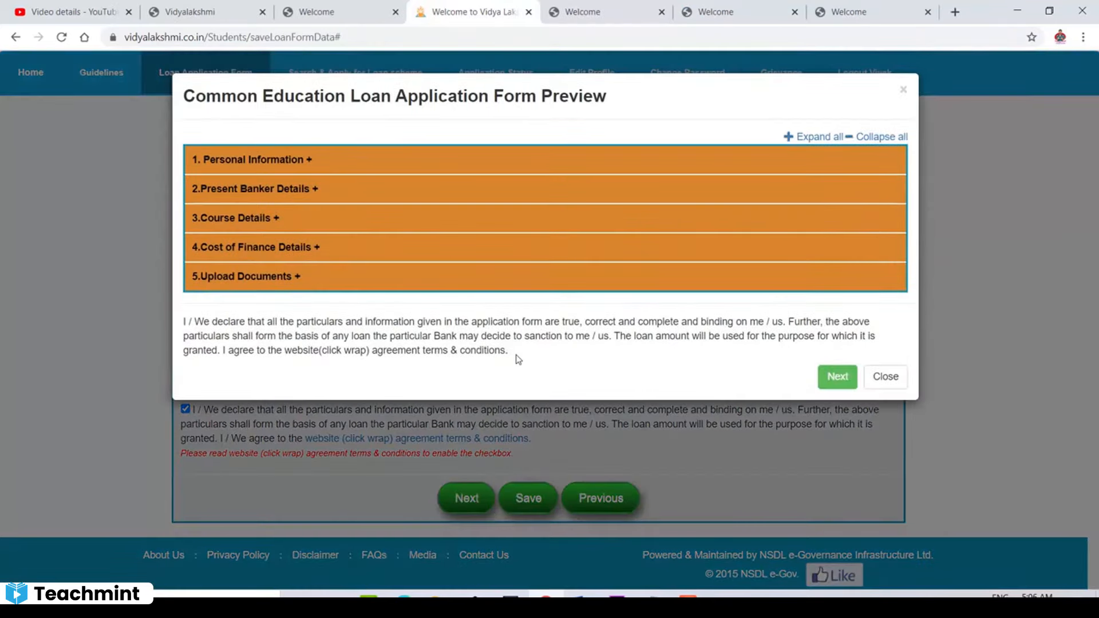
left_click(837, 377)
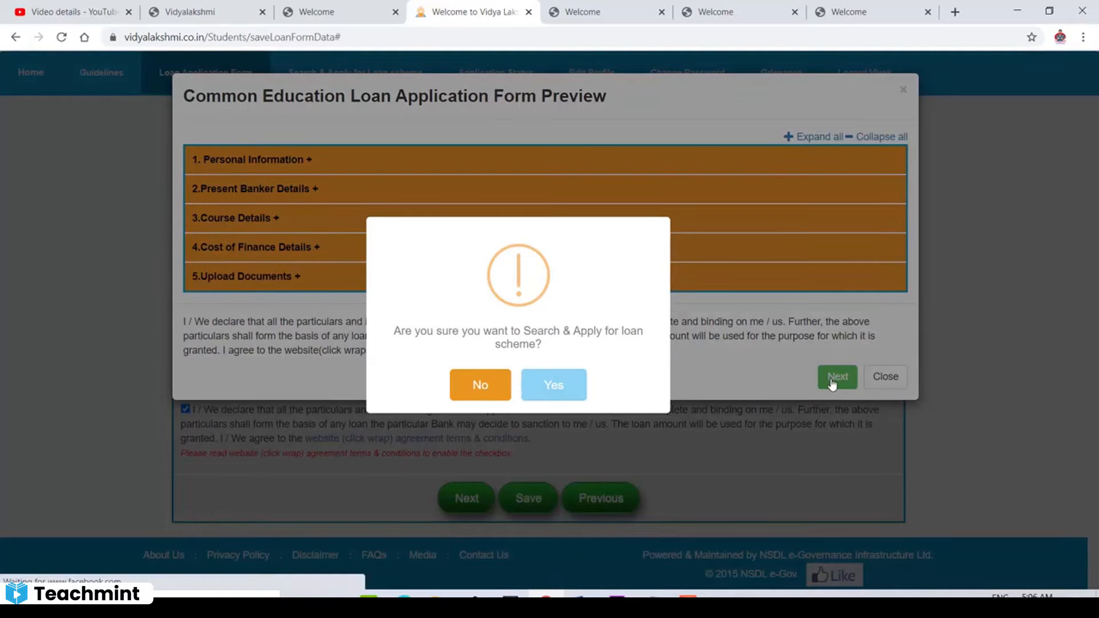
left_click(556, 387)
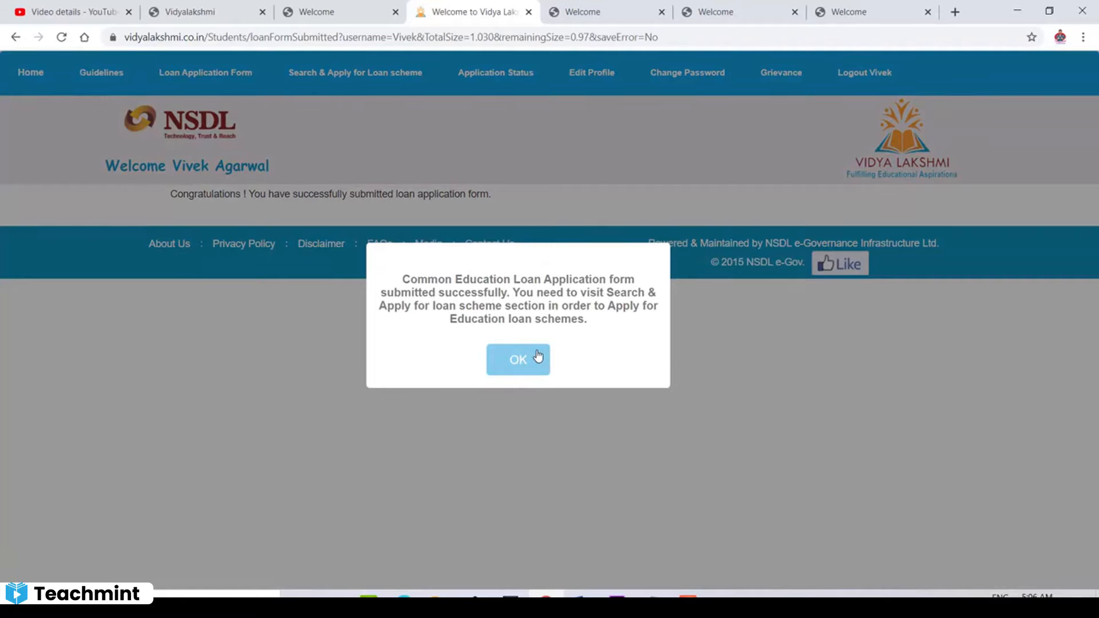
left_click(521, 362)
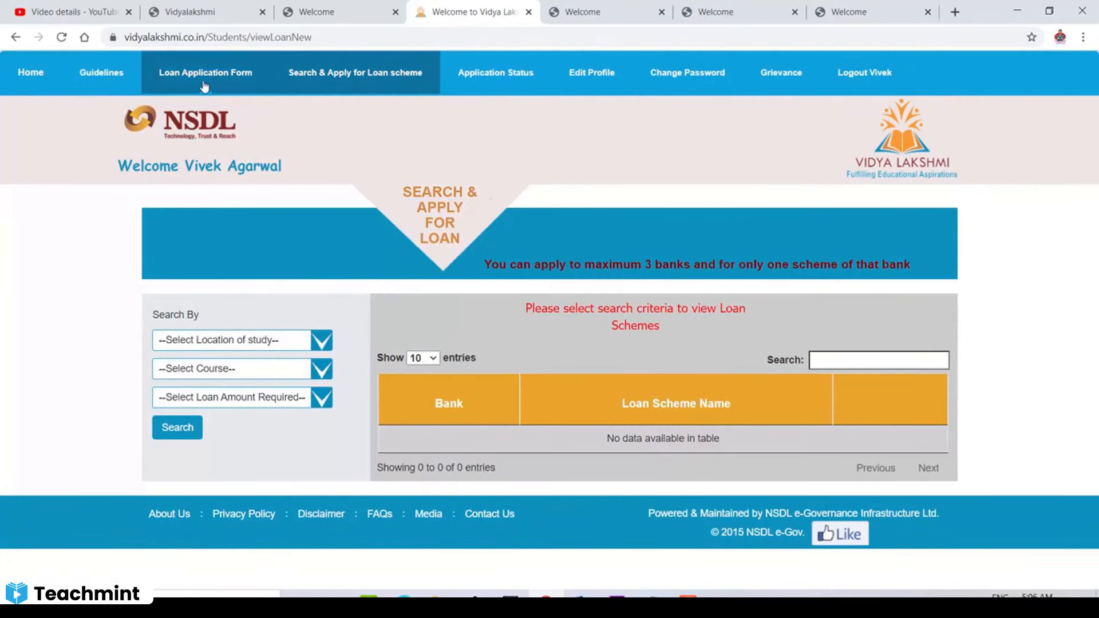
Step: Check the loan application status from the home page and return to the home page
left_click(40, 72)
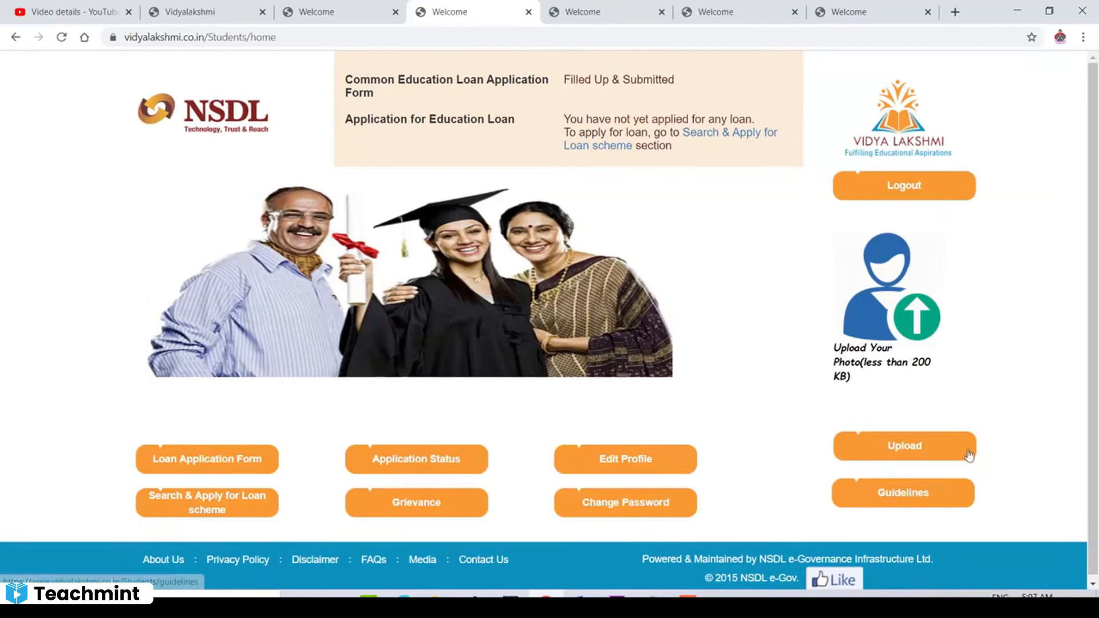
left_click(433, 468)
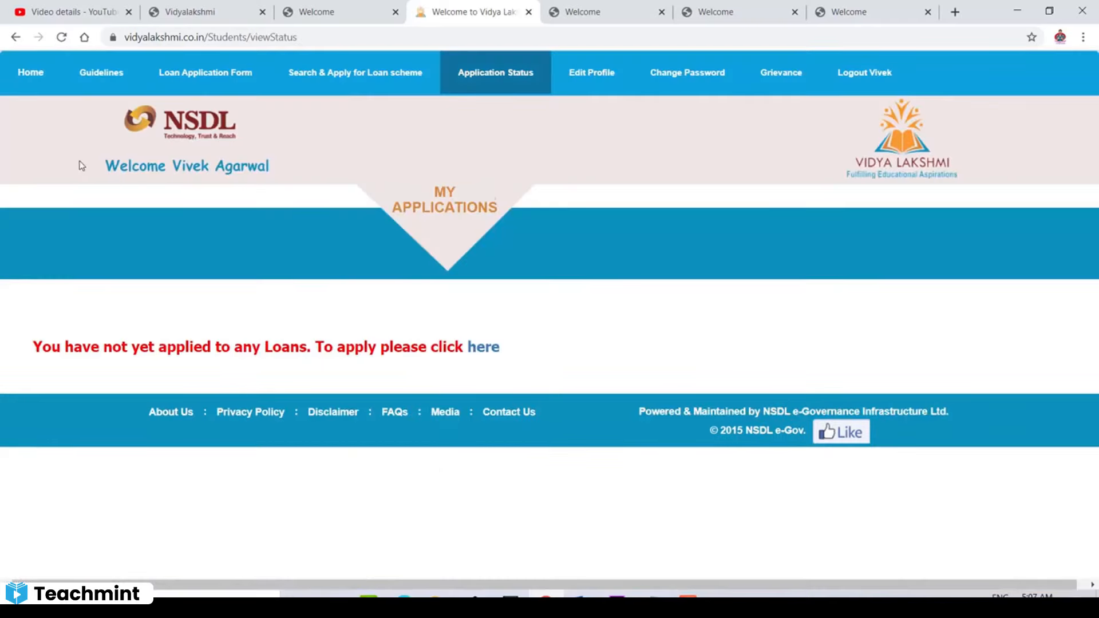
left_click(16, 37)
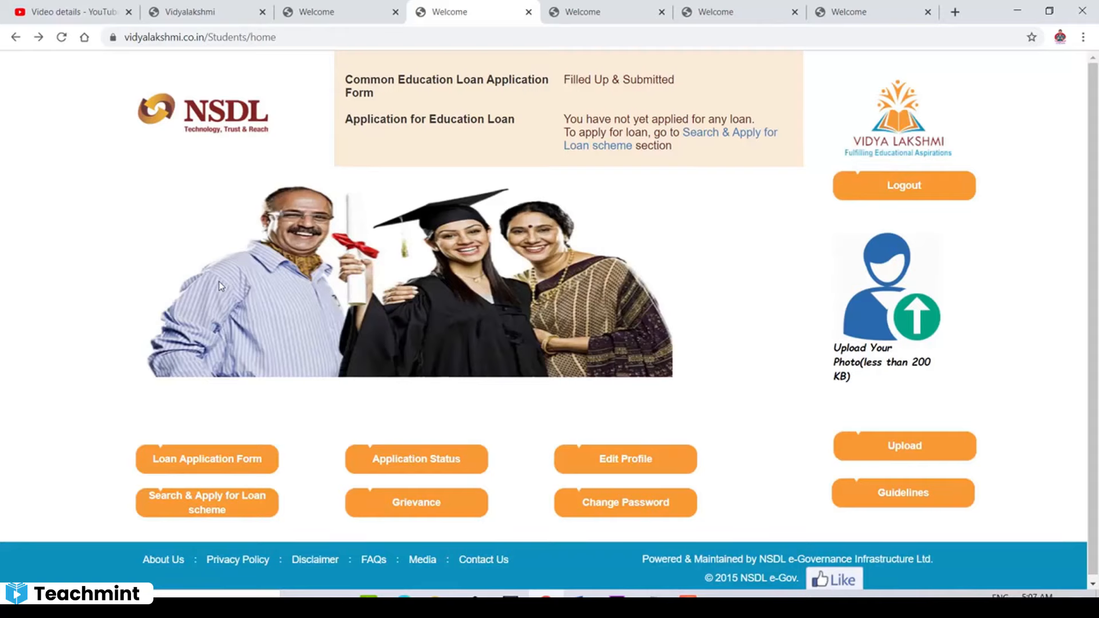
scroll(409, 281, "down", 1)
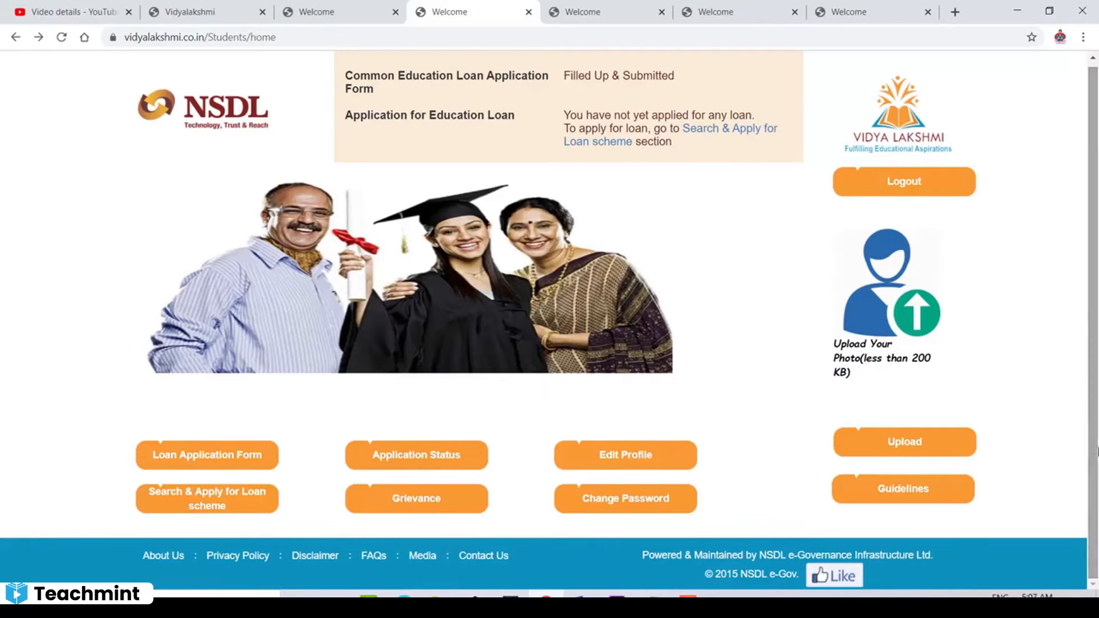
Step: Search the loan schemes for all study locations, course Under - Graduation and loan amount Below Rs. 4 Lakhs, and look through the listed banks
left_click(236, 499)
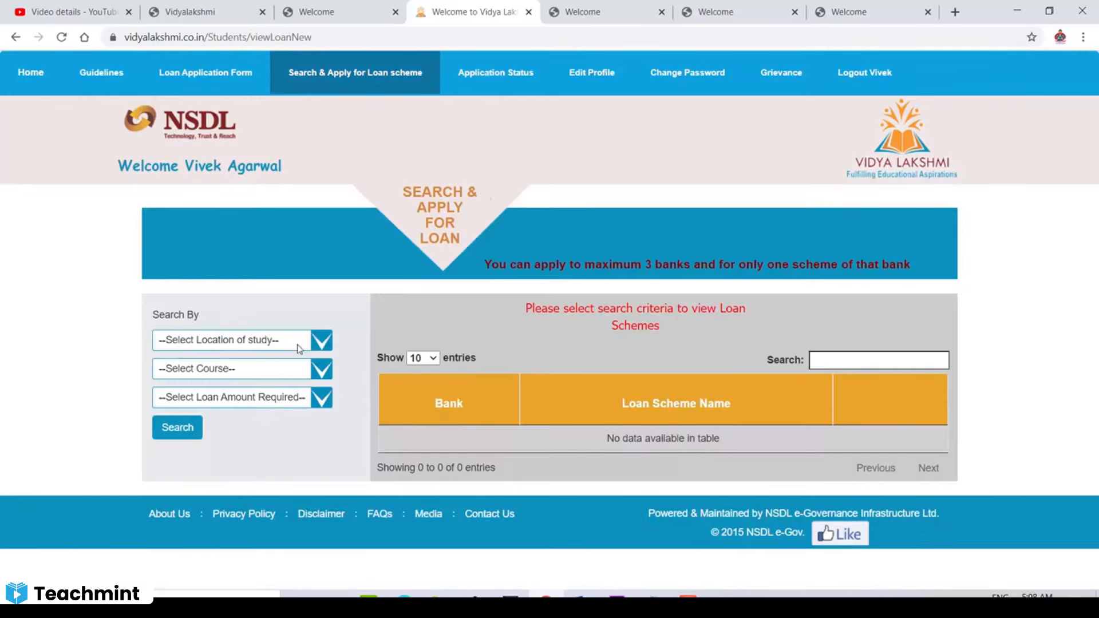
left_click(299, 349)
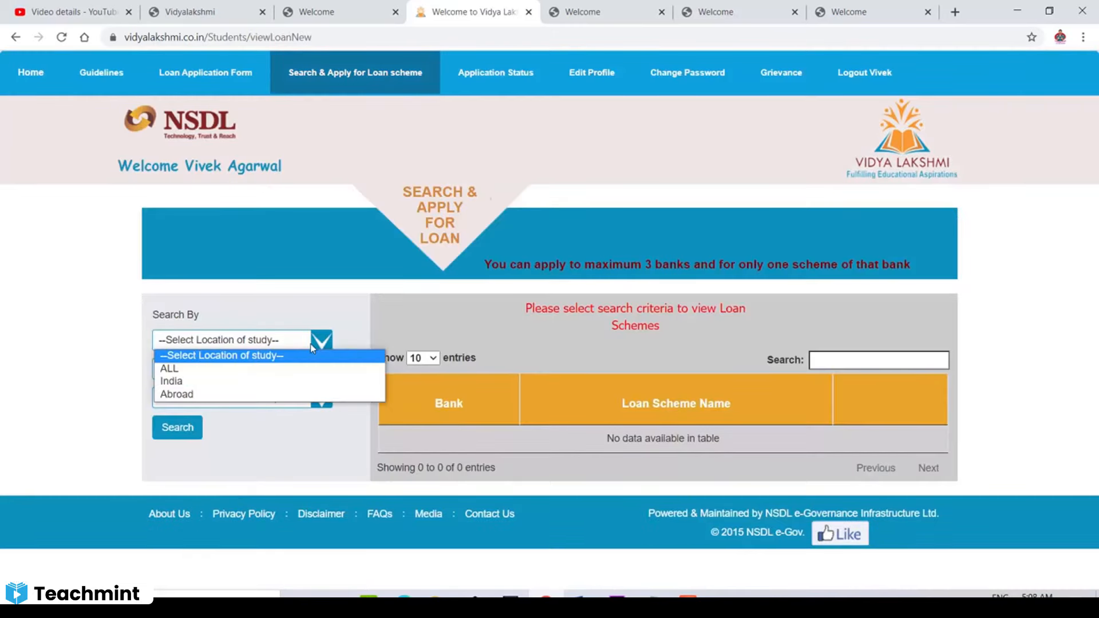
left_click(292, 367)
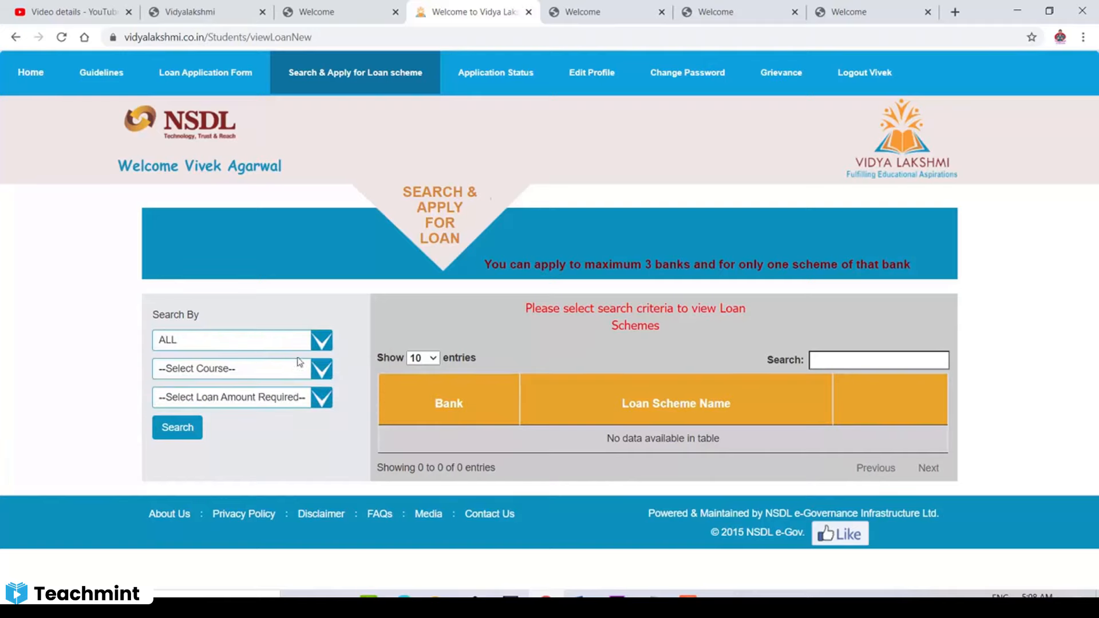
left_click(299, 363)
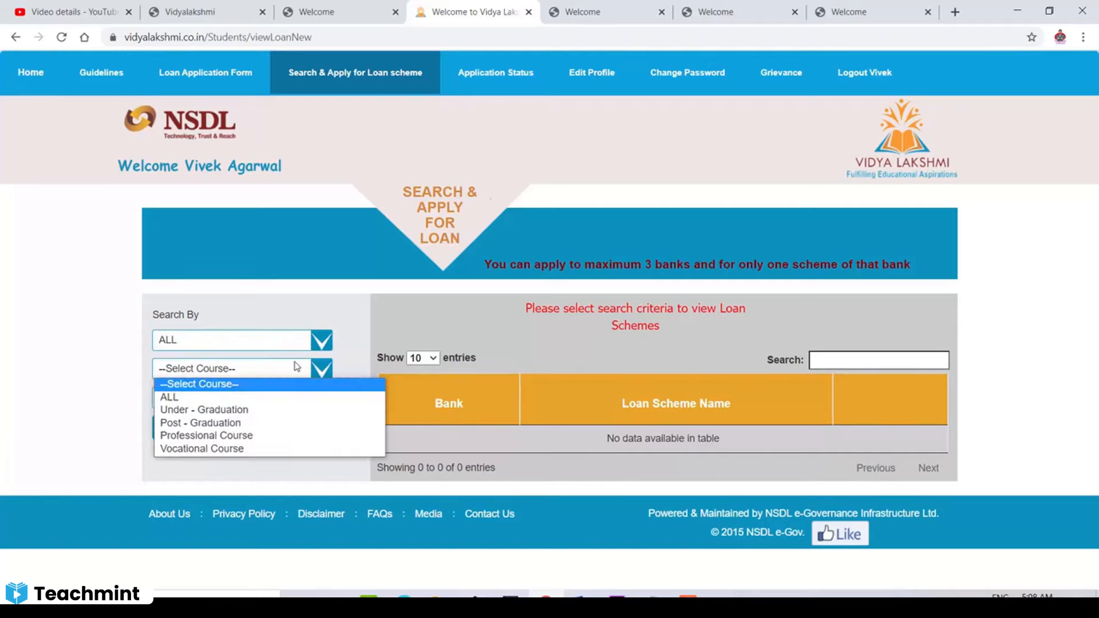
left_click(275, 411)
left_click(276, 396)
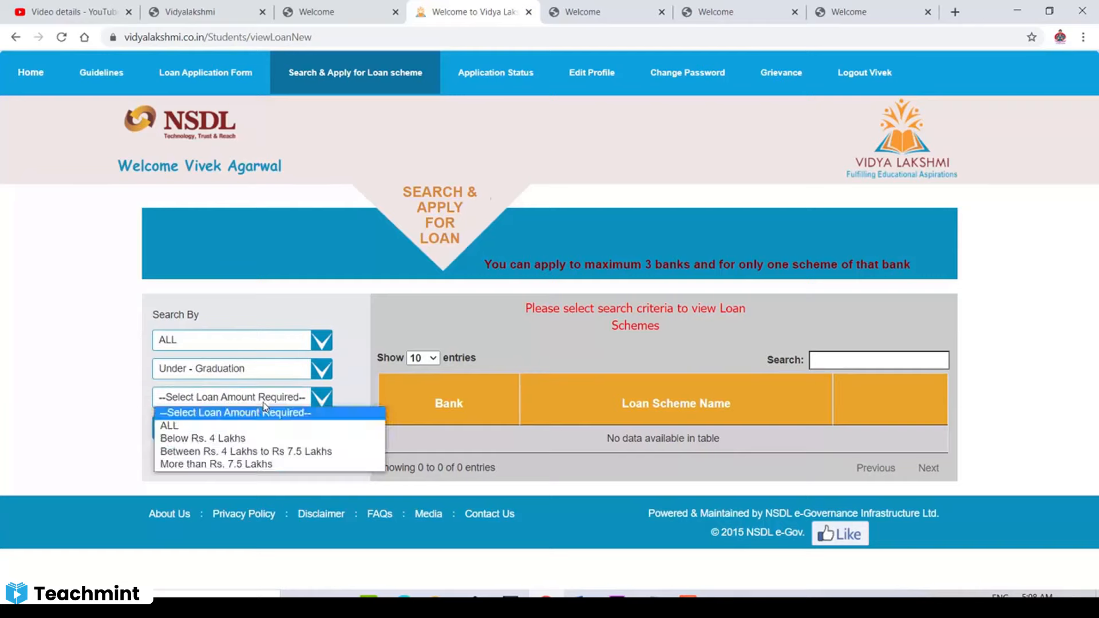
left_click(274, 441)
left_click(192, 430)
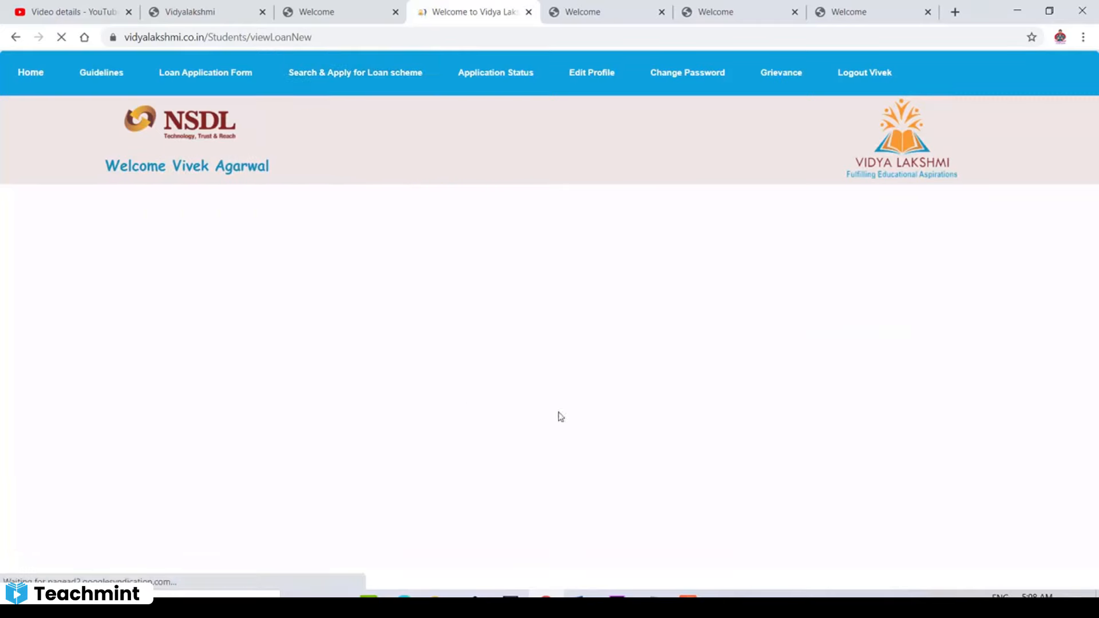
scroll(1018, 248, "down", 3)
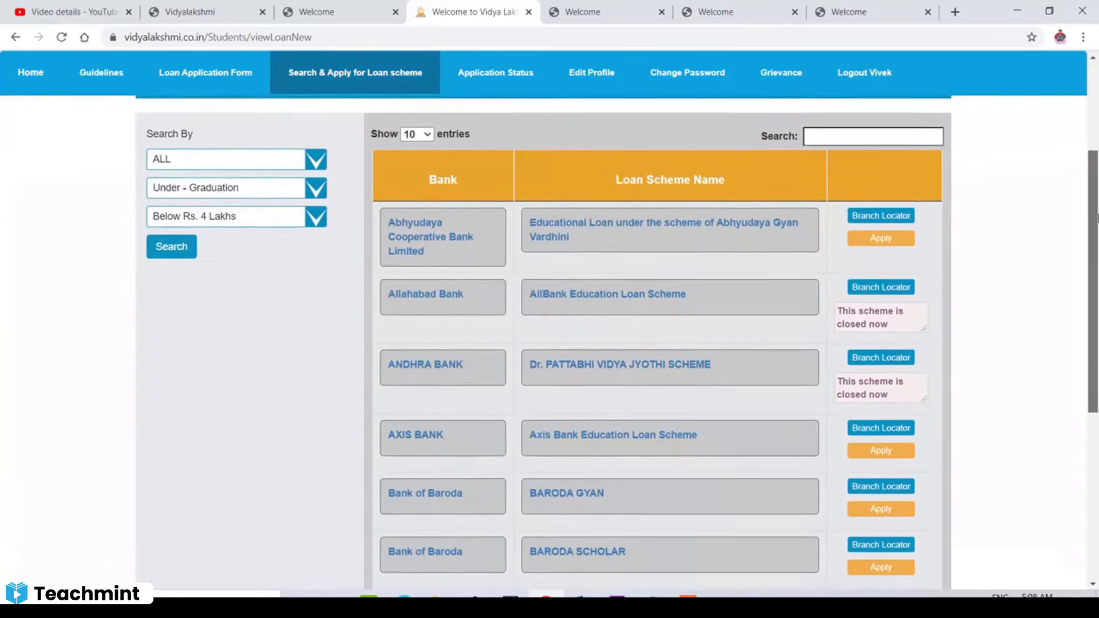
left_click_drag(1096, 218, 1098, 175)
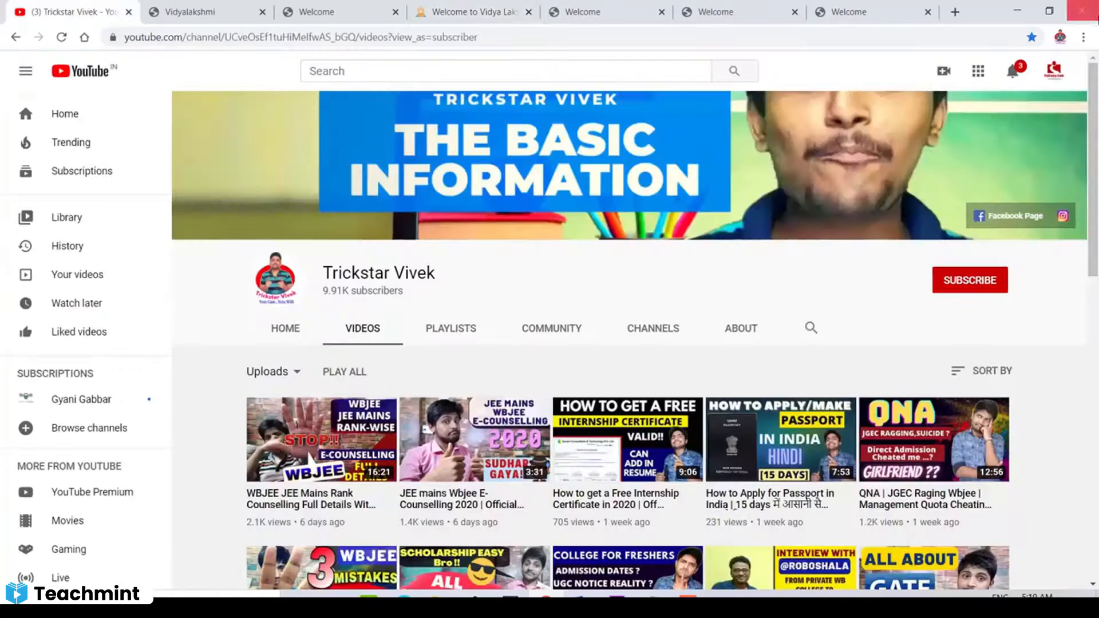
left_click_drag(1093, 108, 960, 261)
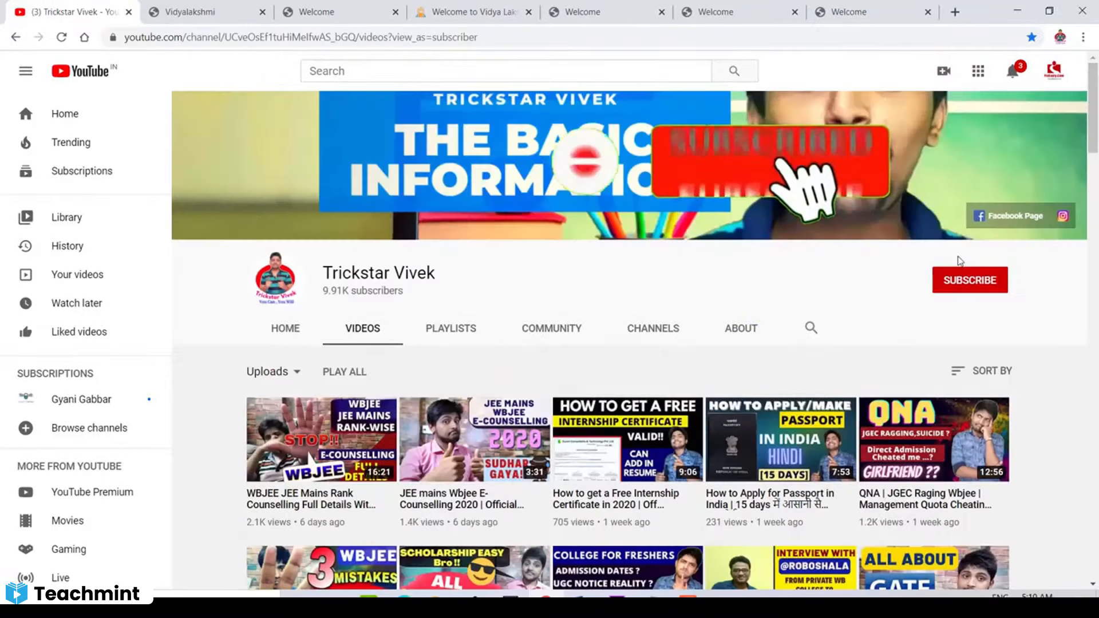